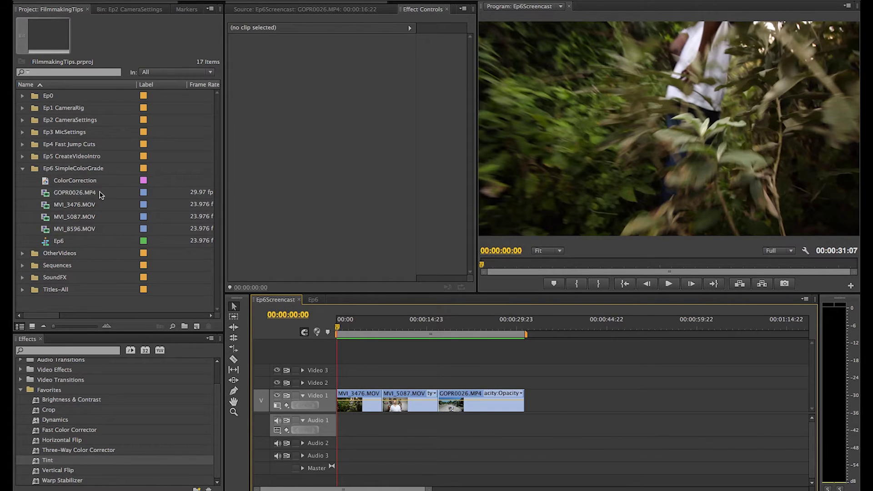
Create a new 1920×1080 adjustment layer in the Ep6 SimpleColorGrade bin.
click(88, 172)
click(197, 326)
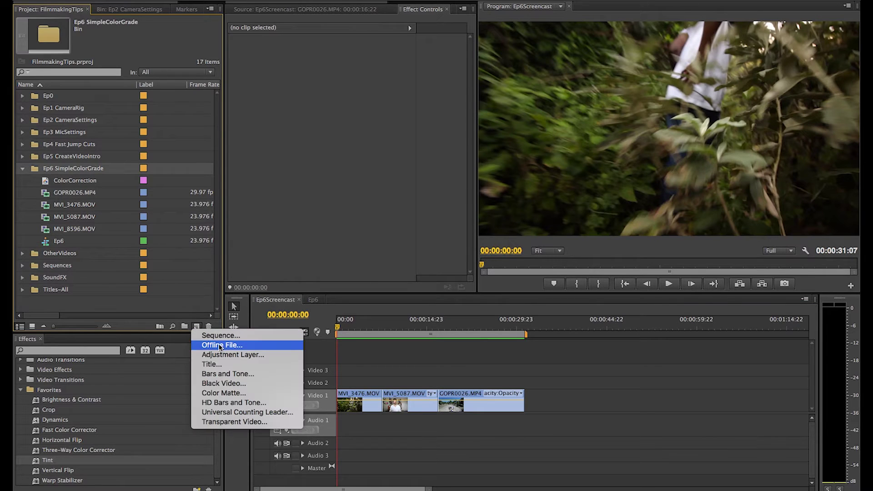
click(226, 356)
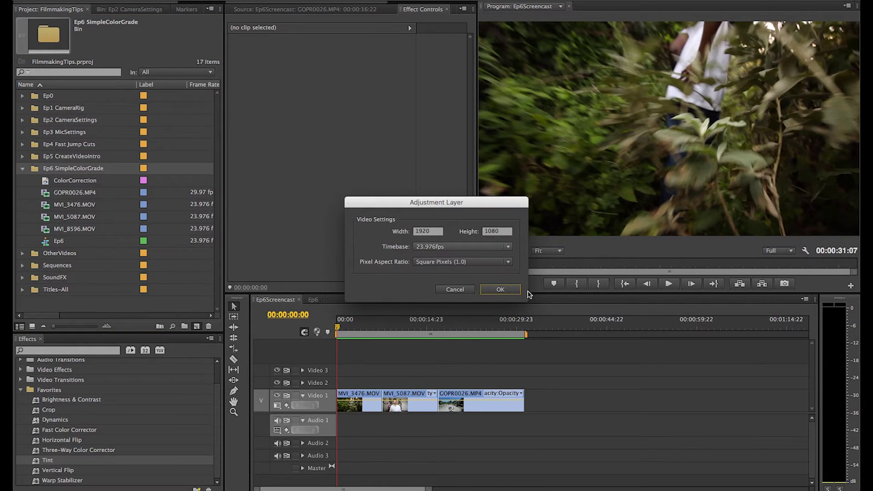
click(500, 289)
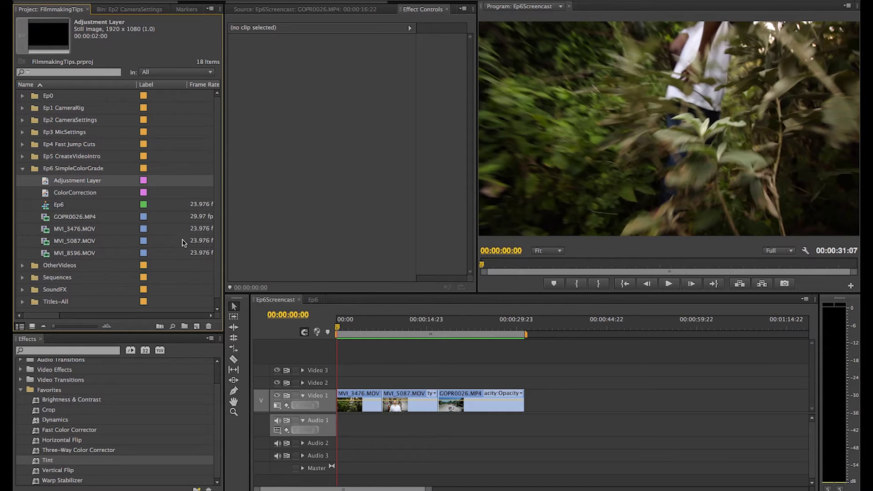
Delete the old ColorCorrection item, rename the new layer ColorCorrection, and drag it above the clips.
click(60, 195)
key(Delete)
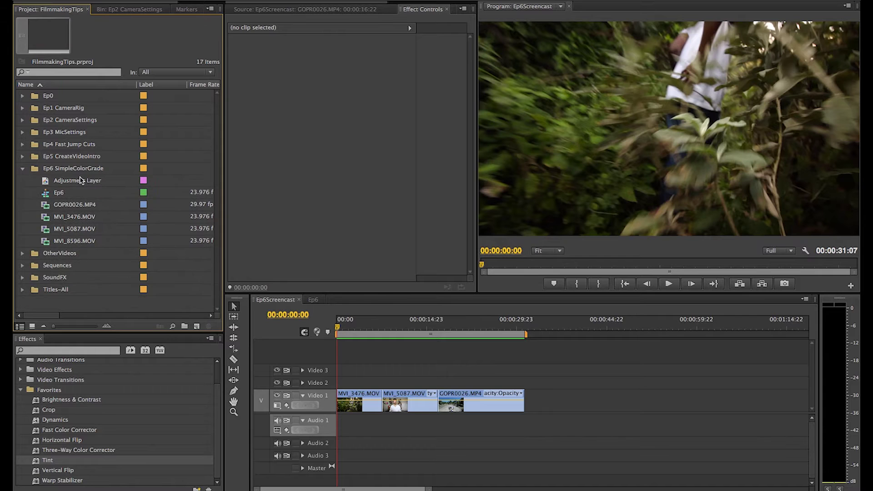
double_click(81, 181)
right_click(77, 182)
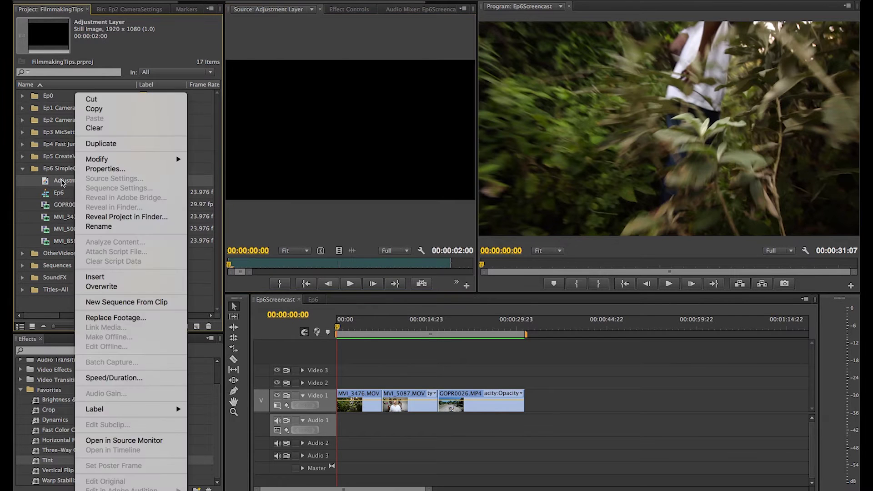
click(62, 182)
click(62, 182)
text(ColorCorre)
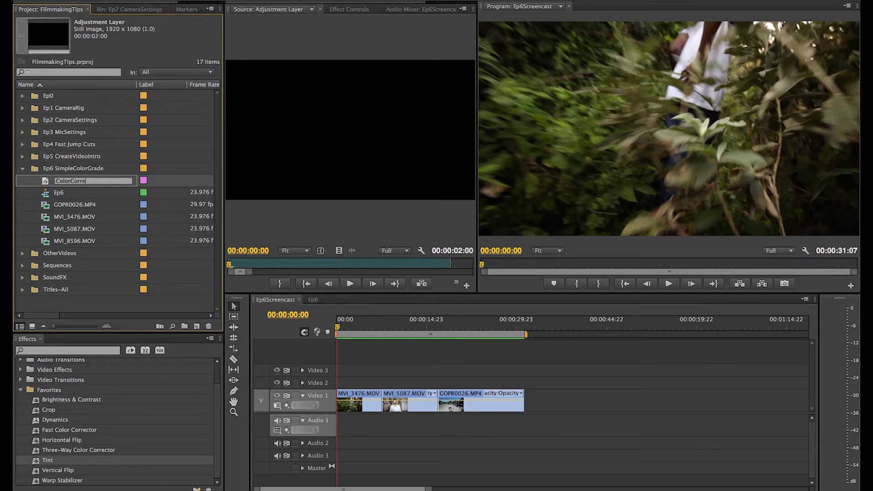
text(ction)
key(Return)
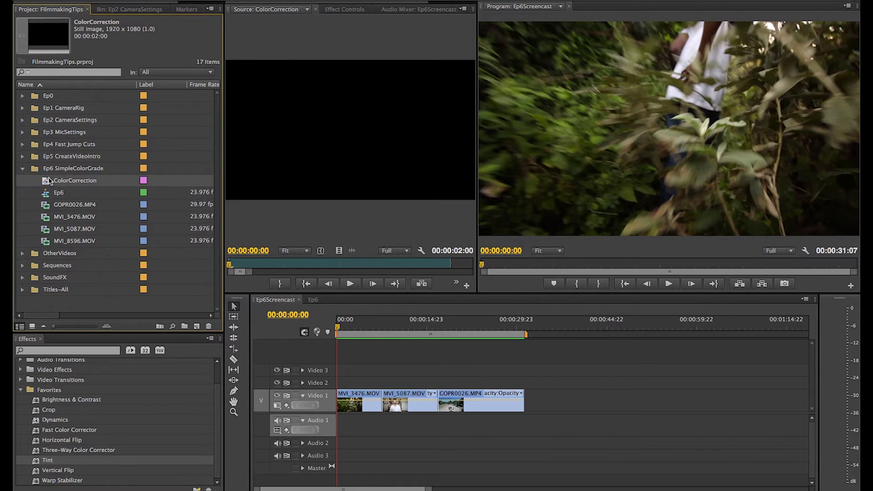
drag(54, 181, 380, 382)
Preview the sequence, then apply Brightness & Contrast from Favorites to the ColorCorrection clip on Video 2.
click(355, 322)
key(space)
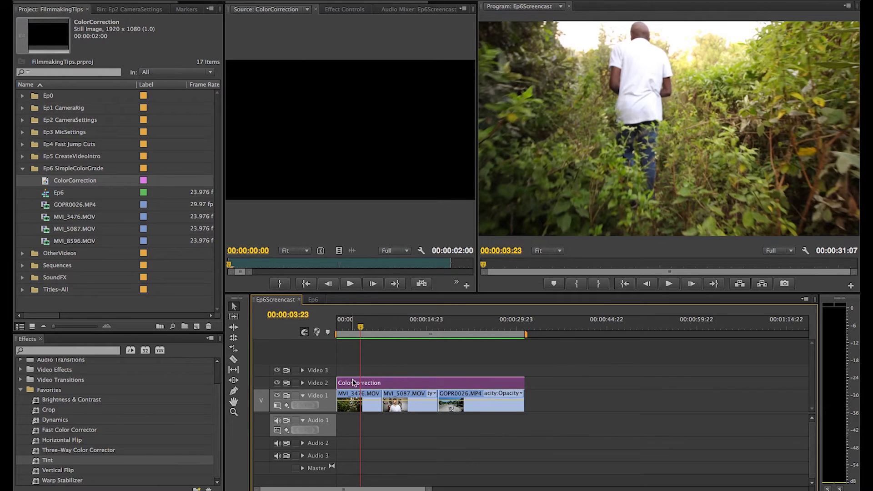
click(359, 384)
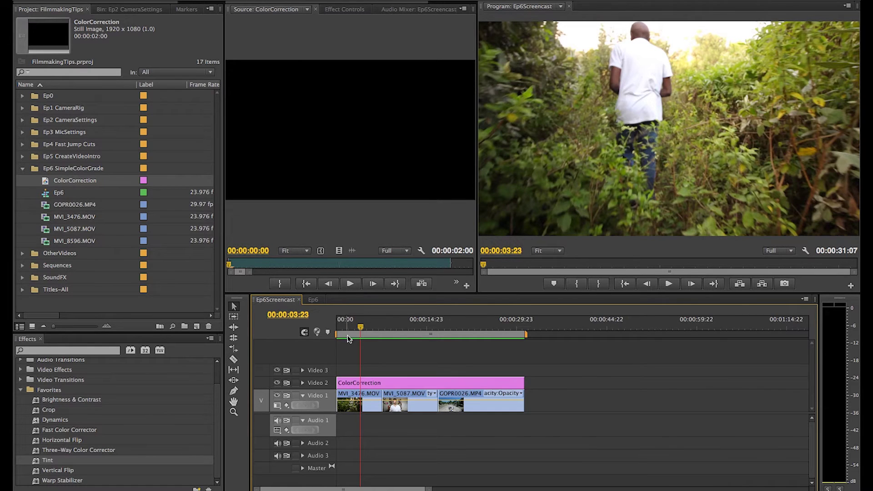
click(344, 322)
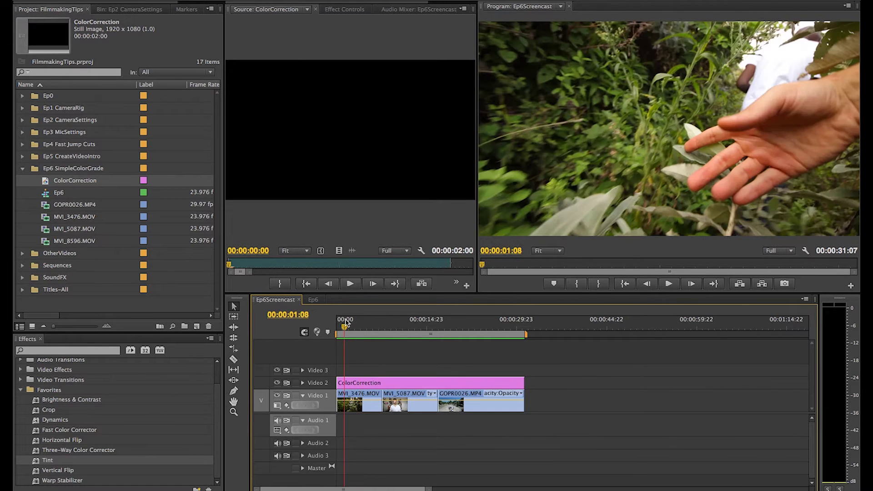
click(61, 402)
drag(40, 404, 349, 383)
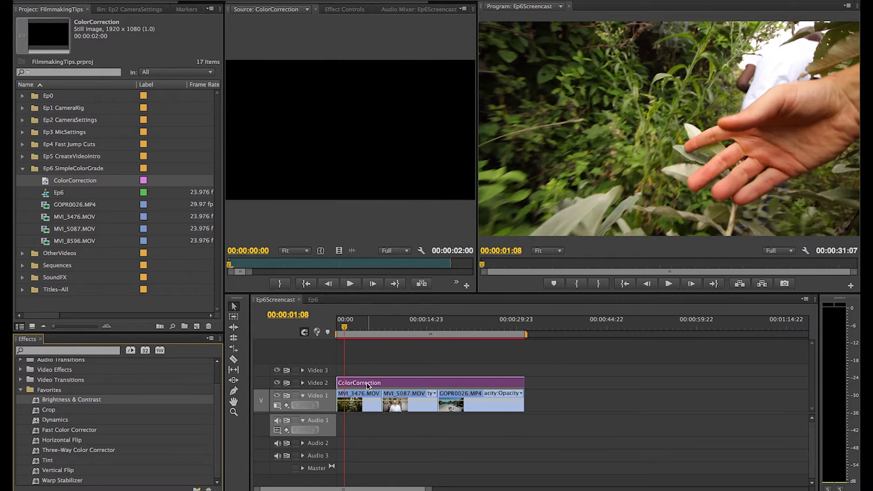
click(340, 10)
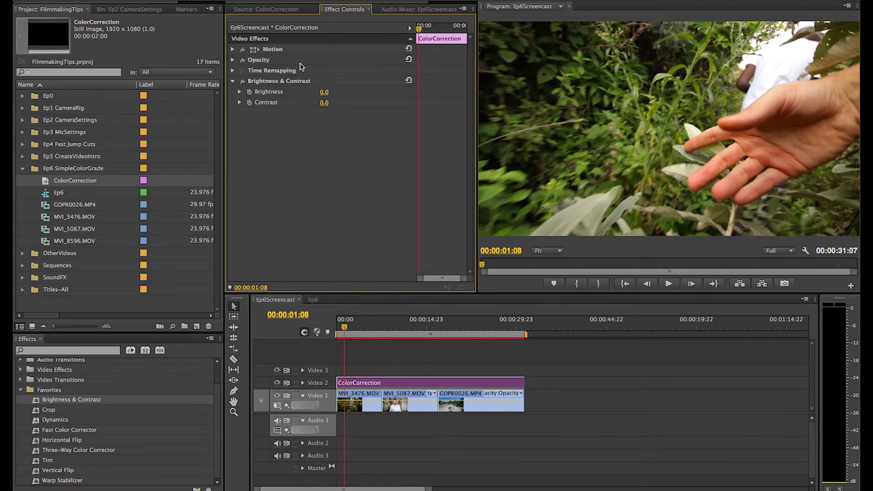
Try a Contrast of 15 on Brightness & Contrast and review the sequence.
click(326, 103)
text(15)
key(Return)
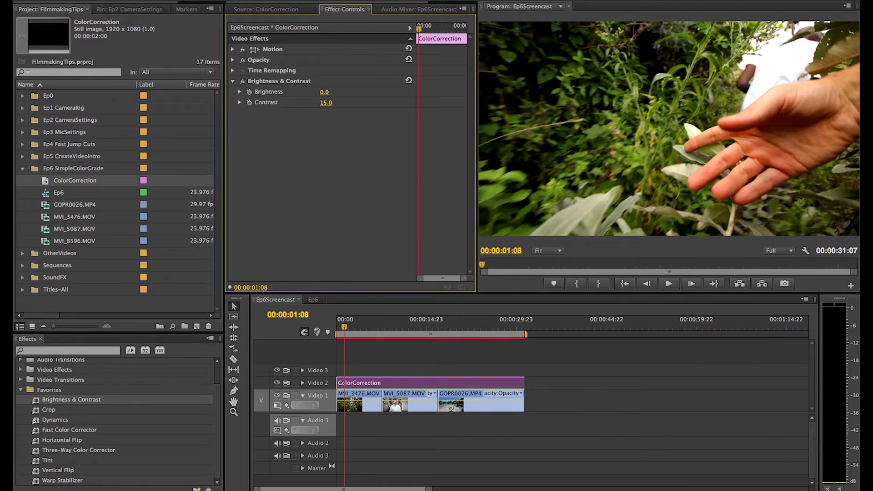
drag(382, 337, 354, 334)
click(326, 102)
click(334, 144)
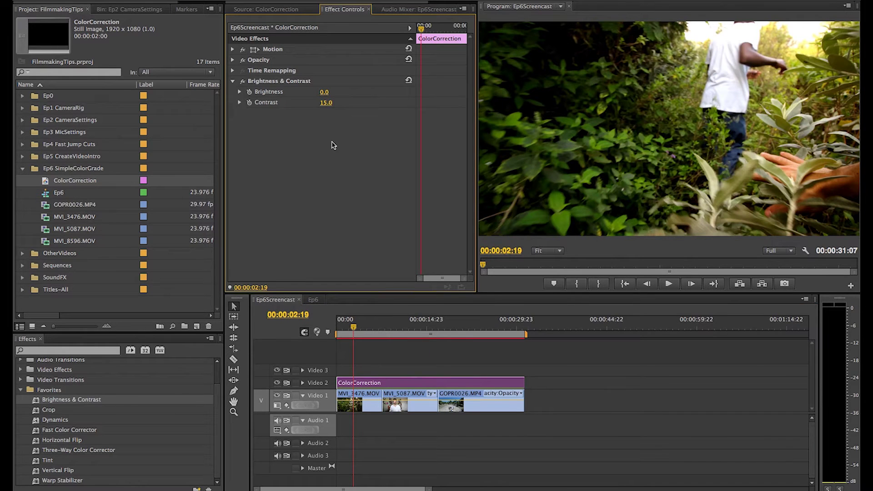
Experiment with further Contrast values, trying 25, 20 and 25 again.
click(327, 103)
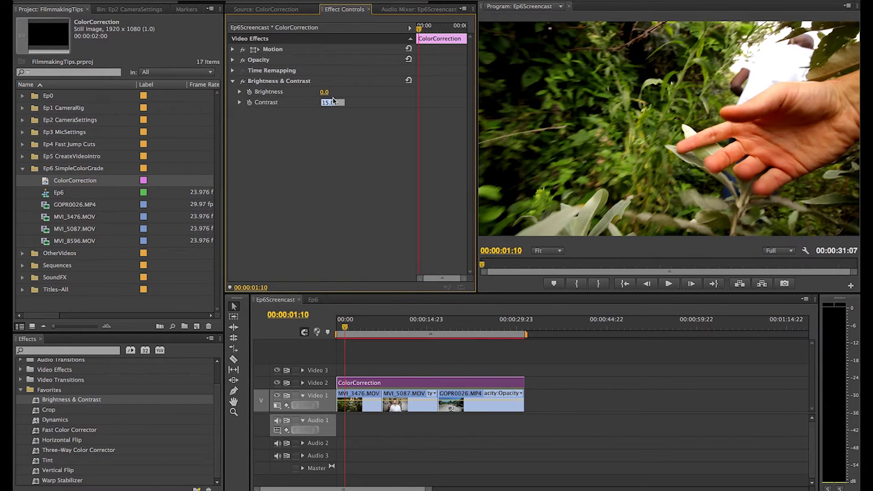
text(25)
key(Return)
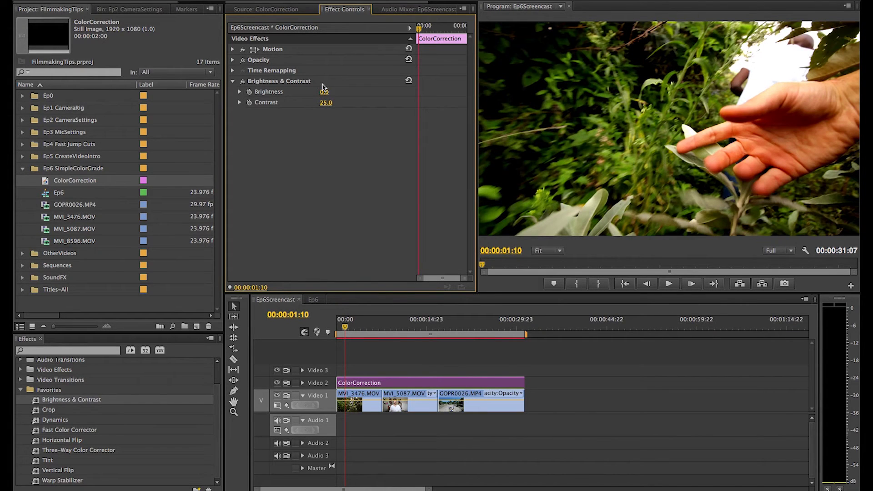
click(332, 102)
text(1)
text(0)
key(Return)
click(332, 101)
text(25)
key(Return)
Set Brightness to 5 and Contrast to 20.
click(332, 91)
key(Return)
click(332, 102)
text(20)
key(Return)
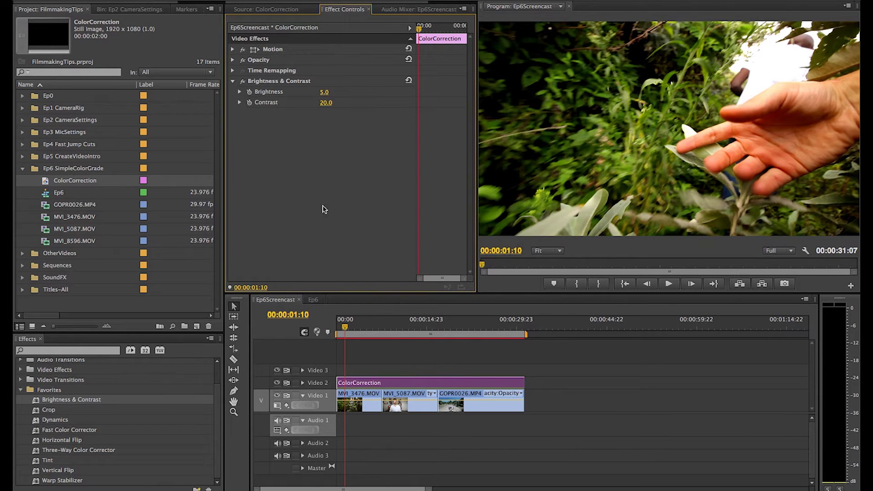
Toggle Brightness & Contrast off and on repeatedly to compare graded and ungraded footage.
click(244, 82)
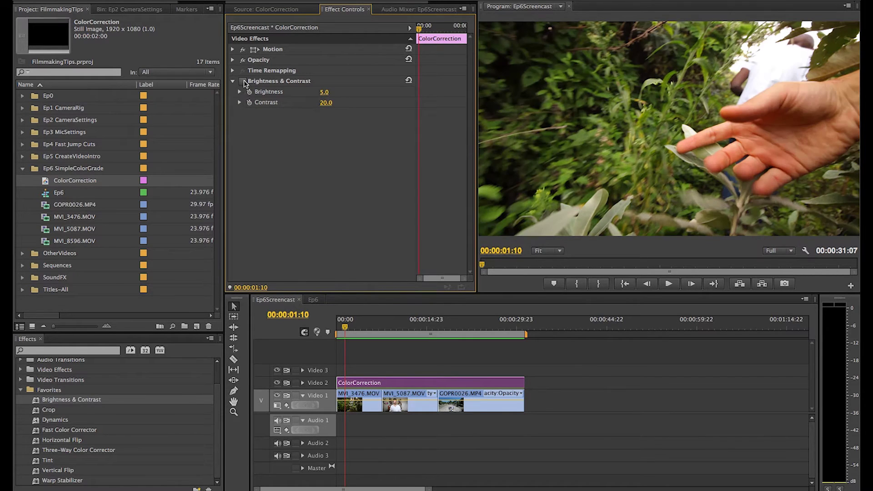
click(244, 83)
click(244, 82)
click(244, 83)
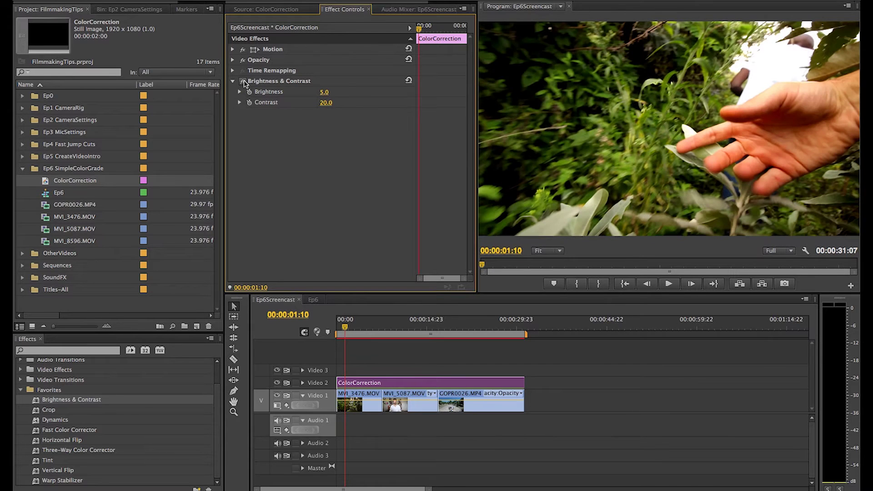
click(244, 82)
click(244, 83)
click(245, 82)
click(244, 83)
Apply Fast Color Corrector to the ColorCorrection clip.
click(60, 432)
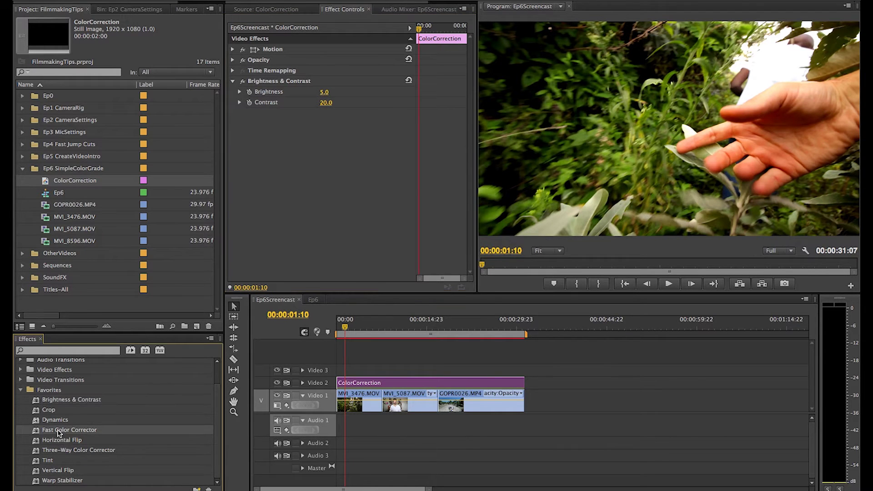
drag(35, 436, 357, 385)
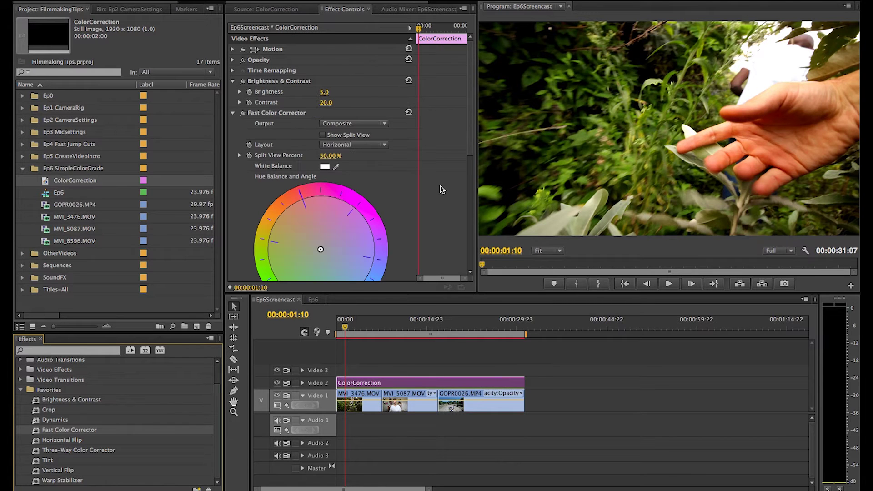
scroll(445, 194, down, 8)
scroll(445, 194, up, 5)
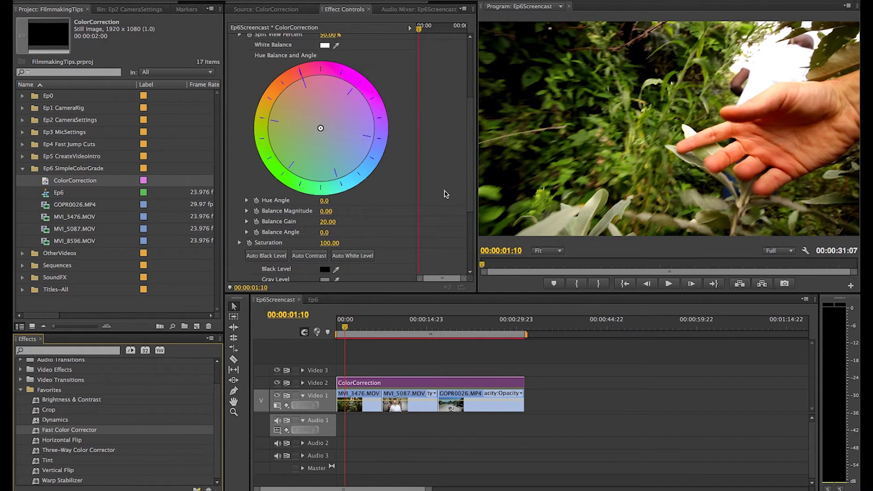
Set Saturation to 85 after first trying 90.
click(332, 243)
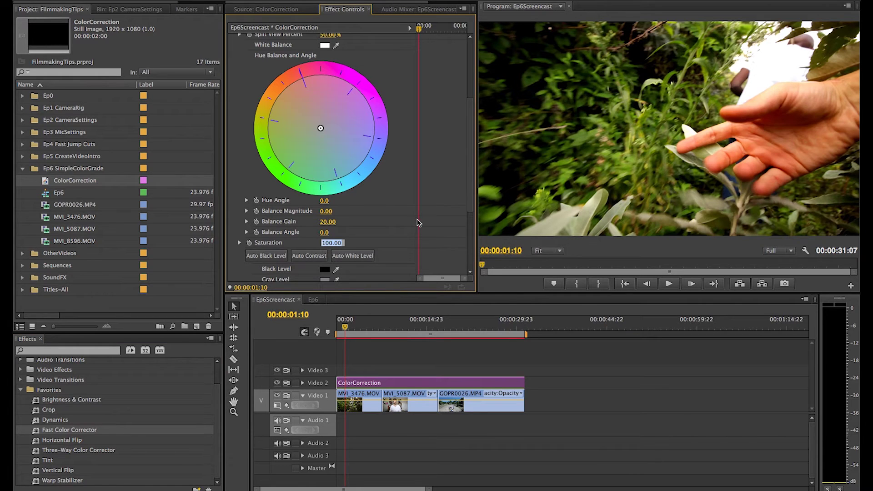
text(90)
key(Return)
scroll(245, 115, up, 4)
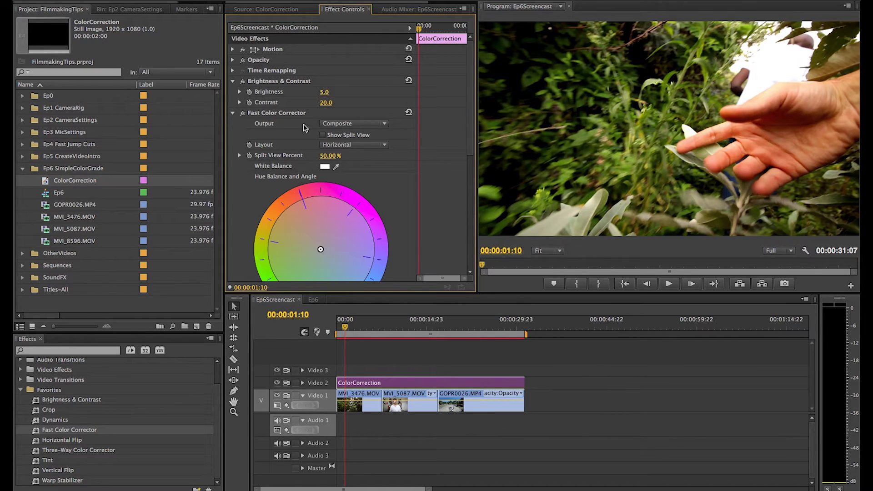
scroll(402, 164, down, 4)
click(332, 250)
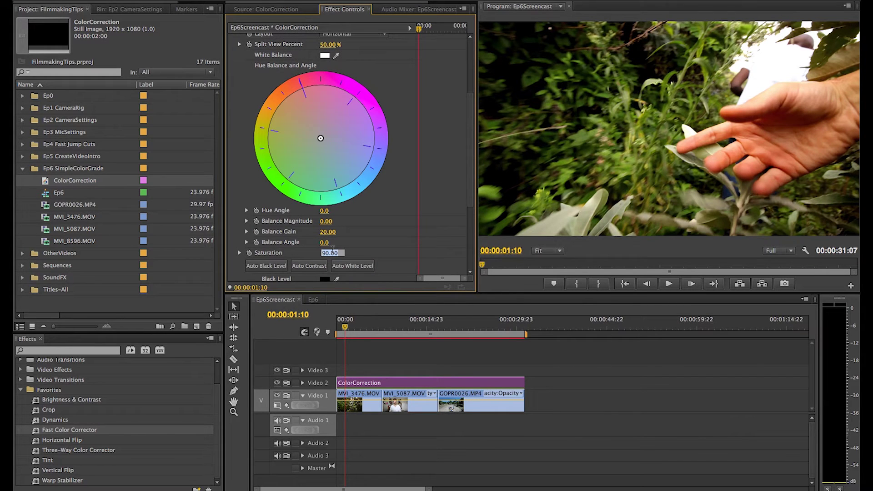
text(85)
key(Return)
Pull the input black level up to about 14 and the input white level down to about 242.6.
scroll(339, 179, down, 4)
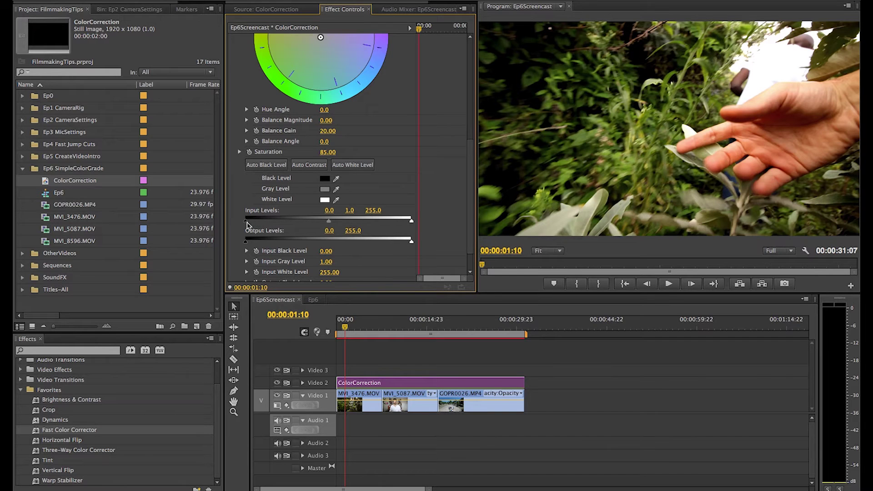
drag(247, 222, 250, 223)
mouse_move(412, 223)
mouse_down()
mouse_move(374, 226)
mouse_move(406, 223)
mouse_up()
scroll(423, 192, up, 1)
scroll(423, 192, up, 10)
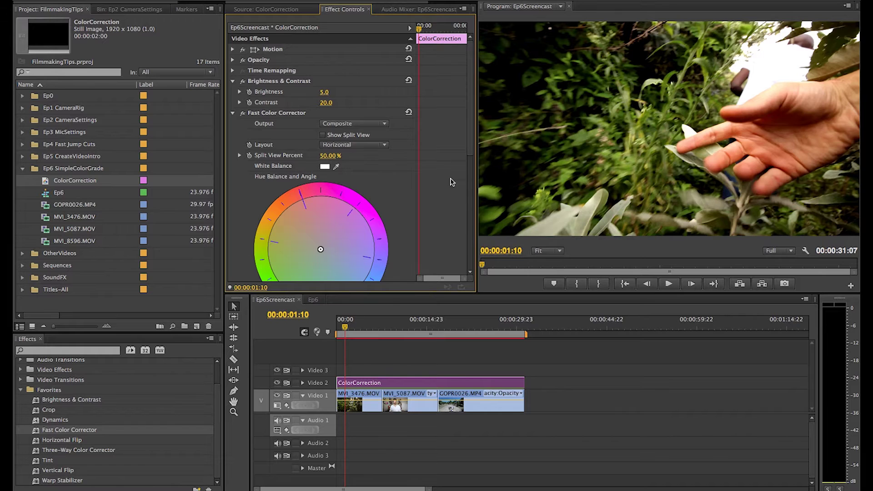
scroll(326, 274, down, 6)
Push the colour balance slightly off neutral and scrub Balance Gain between 100 and 1.
scroll(331, 158, up, 2)
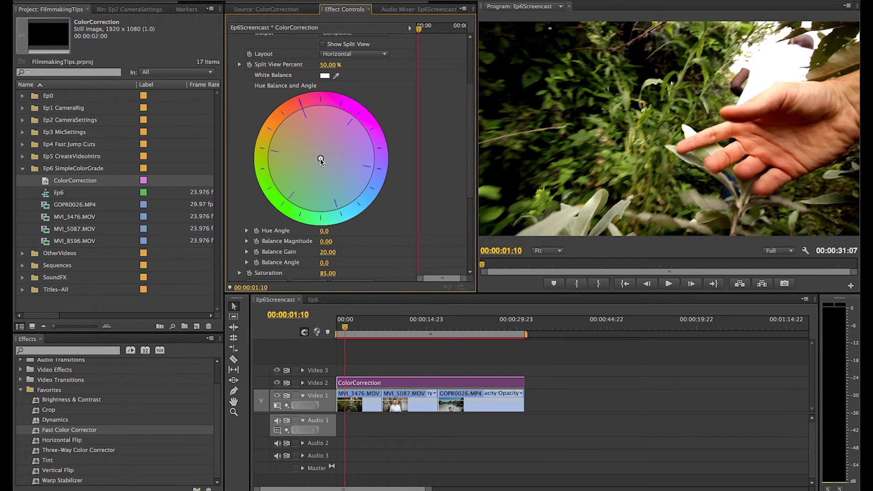
drag(321, 160, 312, 158)
click(339, 251)
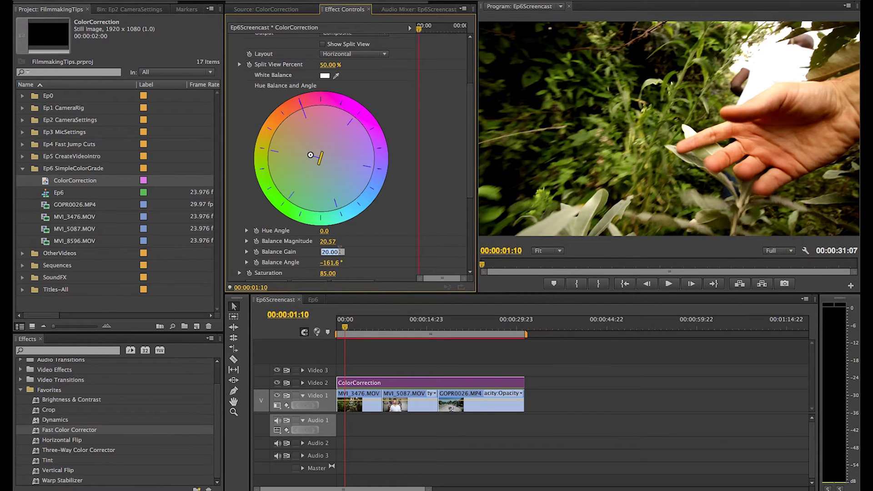
key(Return)
drag(339, 251, 375, 251)
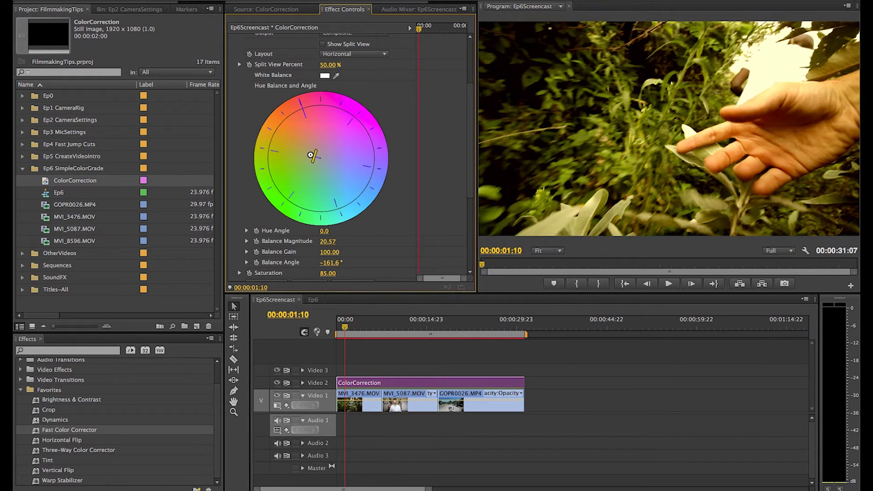
drag(330, 252, 285, 252)
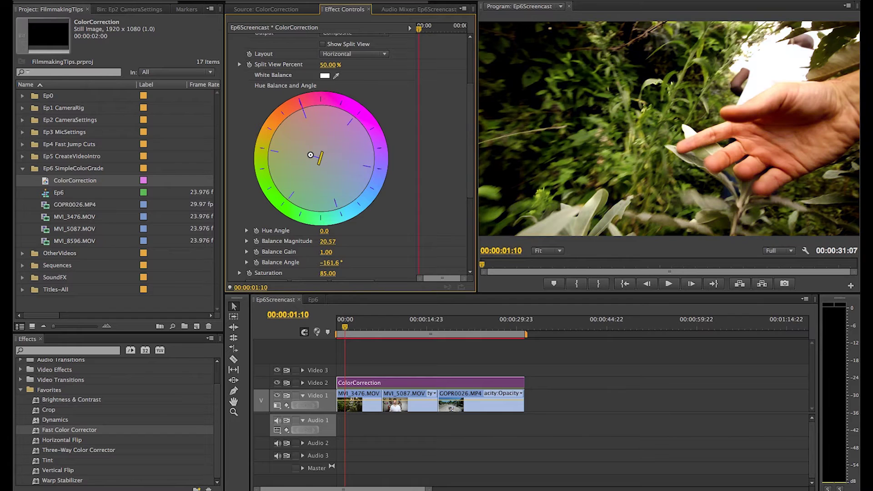
Set Balance Gain to 30, after first trying 25.
click(322, 254)
text(25)
key(Return)
click(329, 253)
text(30)
key(Return)
scroll(430, 197, up, 4)
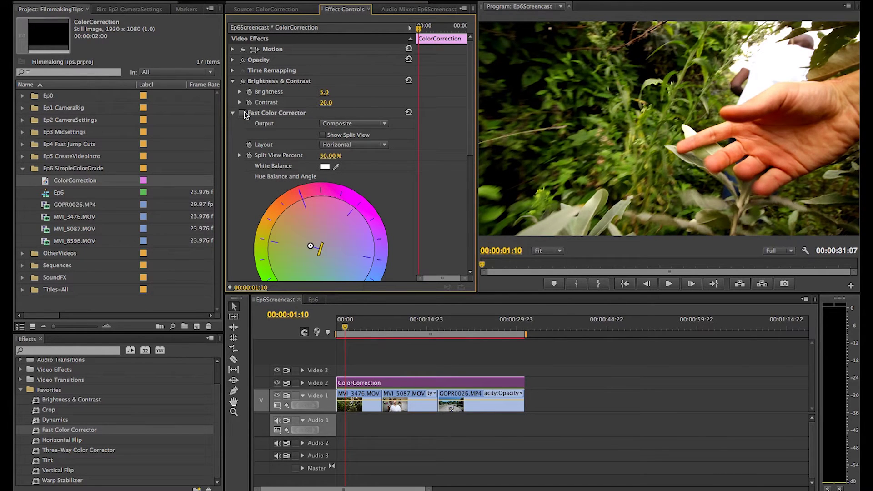
Re-enable Fast Color Corrector, save, then toggle Video 2 and play to compare the grade.
click(245, 114)
key(ctrl+s)
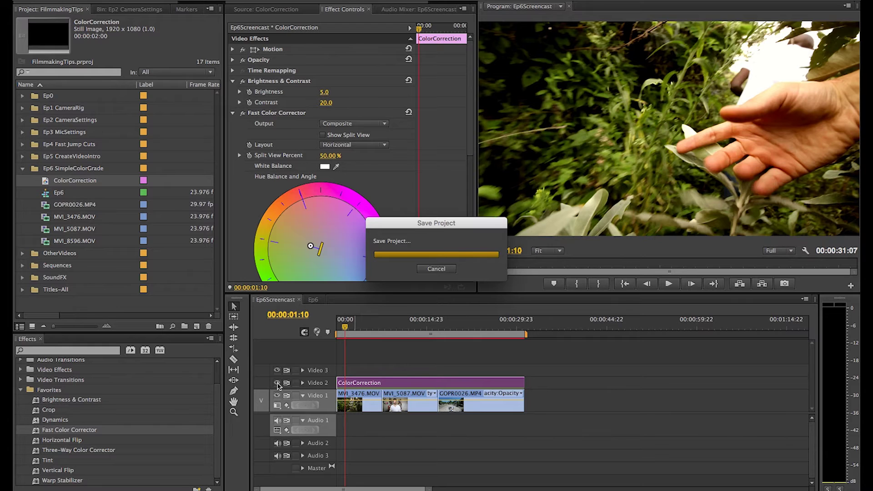
click(276, 384)
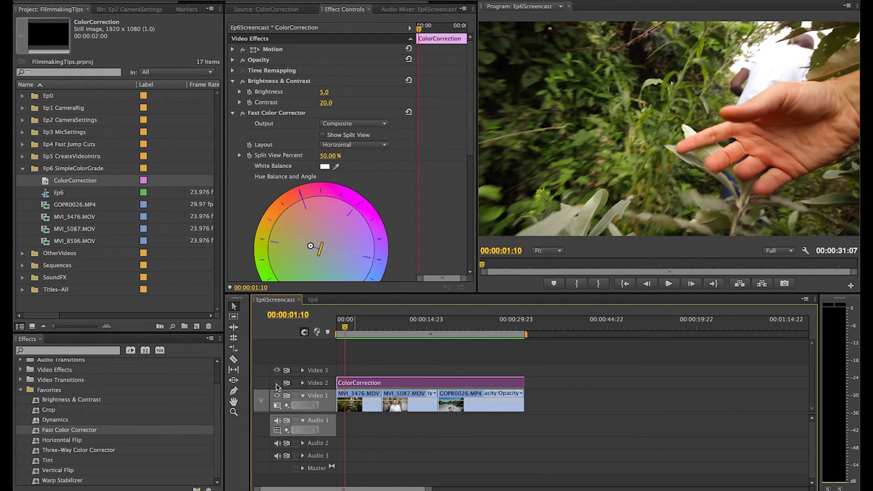
click(277, 384)
key(space)
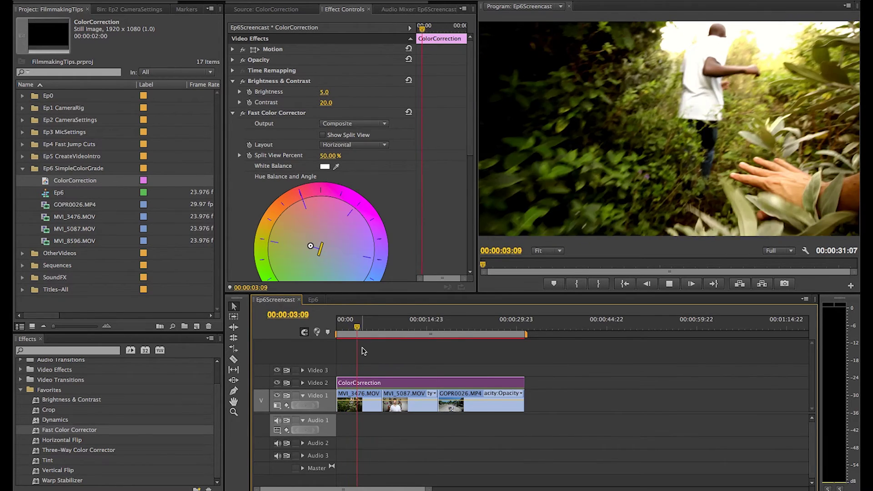
key(space)
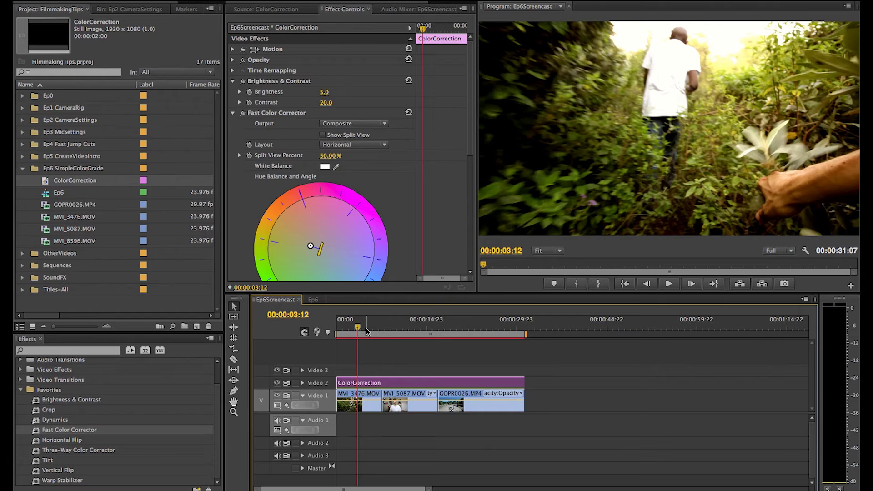
click(367, 328)
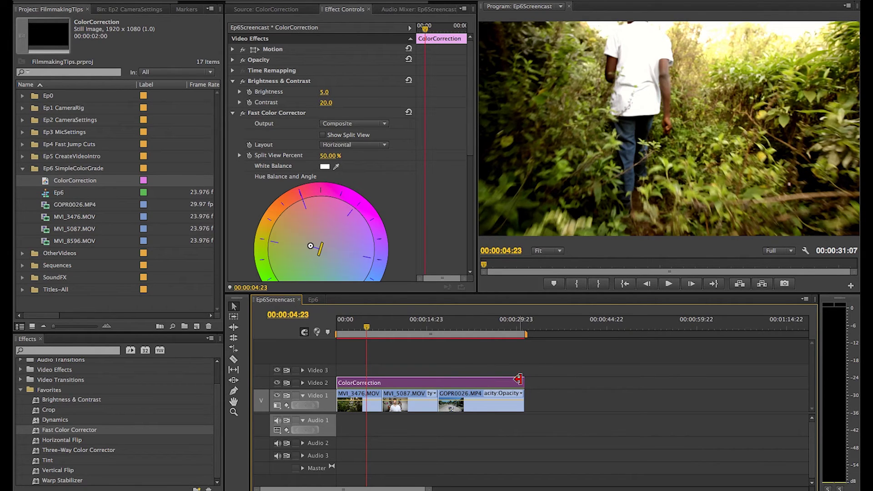
click(389, 326)
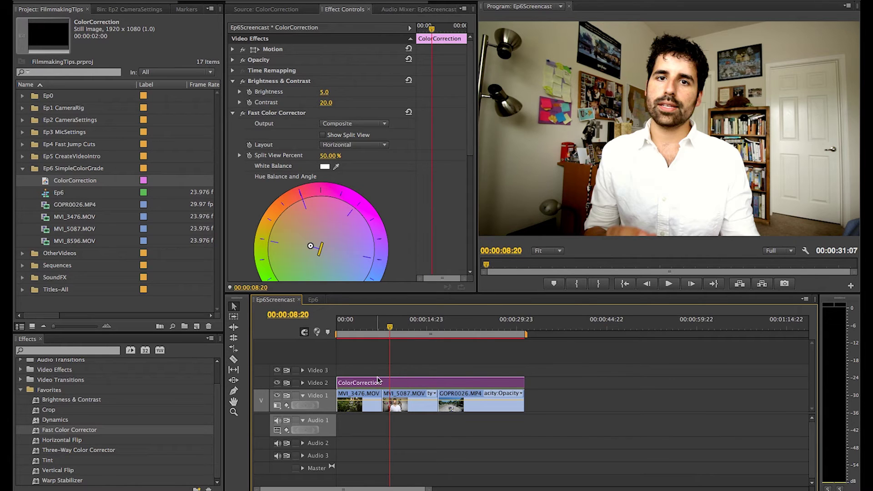
Cut the ColorCorrection layer at the MVI_5087 edit point with the Razor tool.
key(c)
click(384, 383)
key(v)
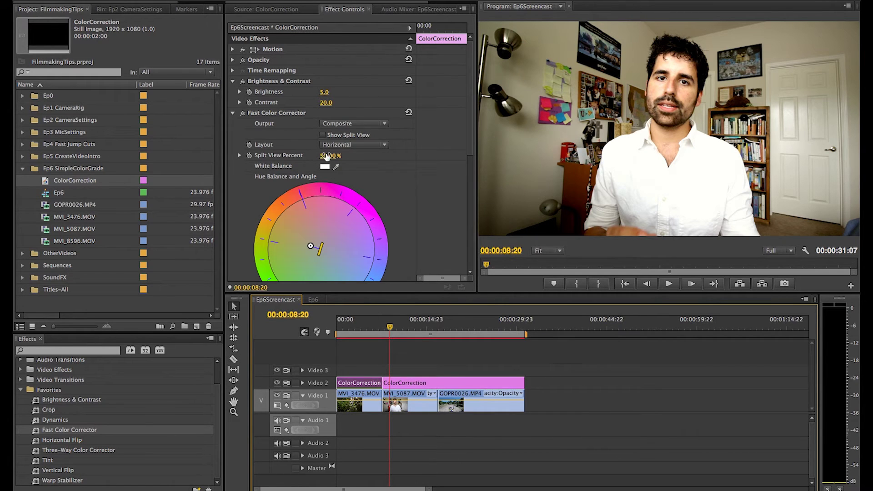
Select the second ColorCorrection piece and set its Contrast to 15 and Brightness to 0.
scroll(427, 187, down, 5)
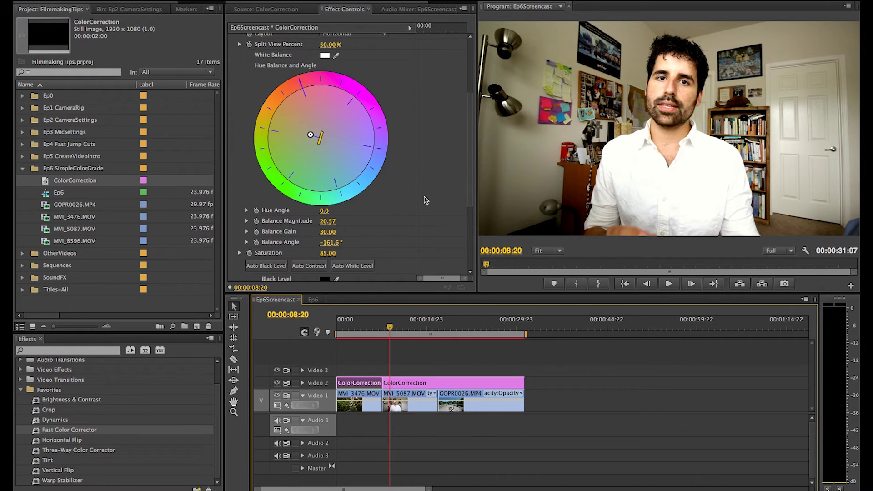
drag(359, 330, 406, 367)
click(407, 382)
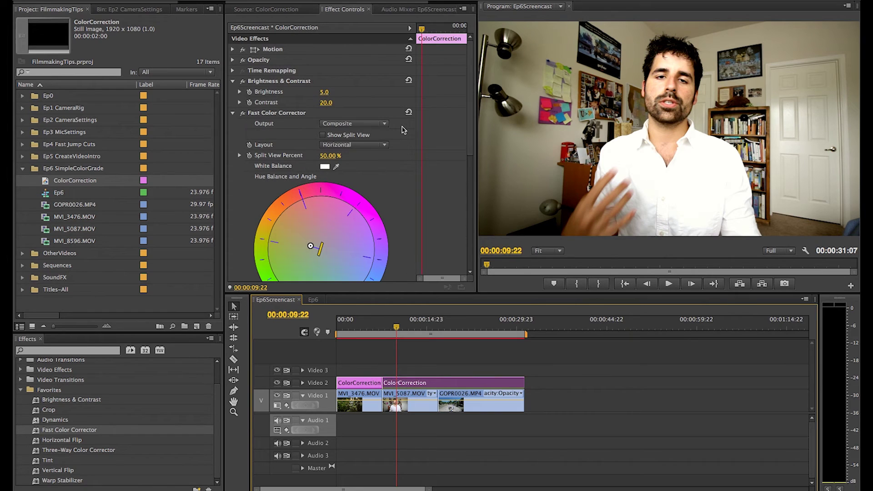
click(328, 103)
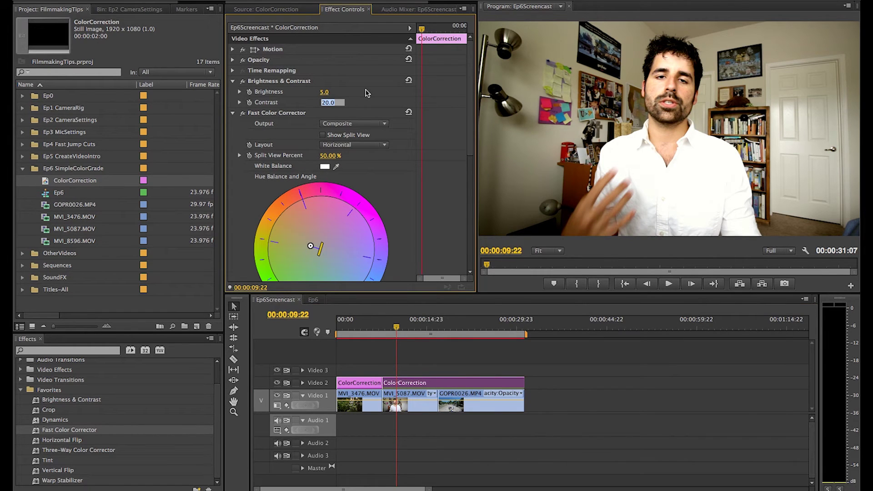
text(15)
key(Return)
click(332, 91)
key(Return)
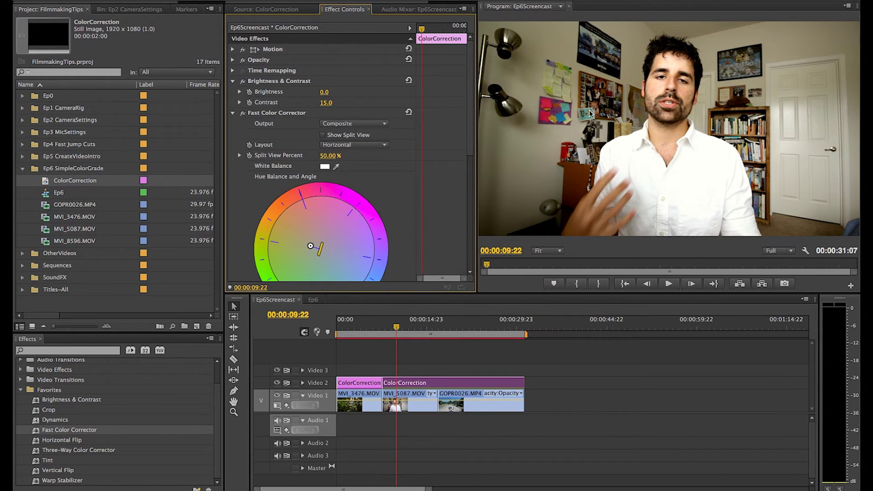
Compare the jungle and talking-head footage, briefly toggling Fast Color Corrector off and on.
click(356, 334)
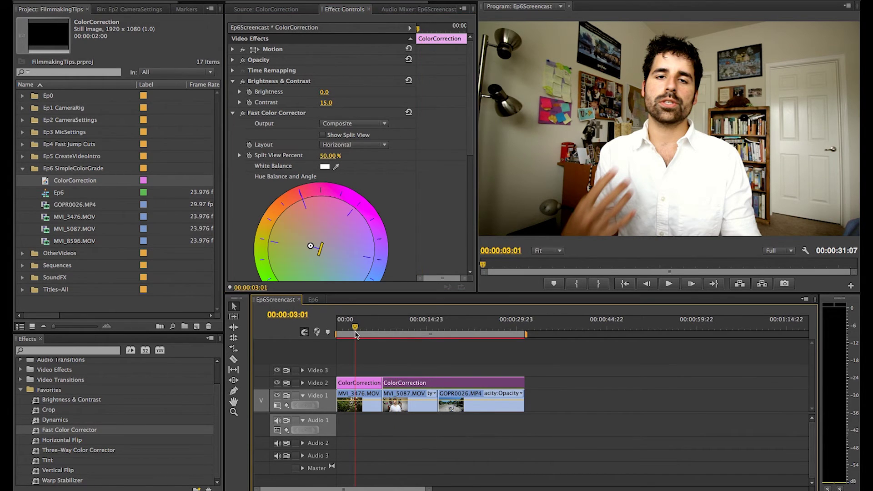
click(396, 335)
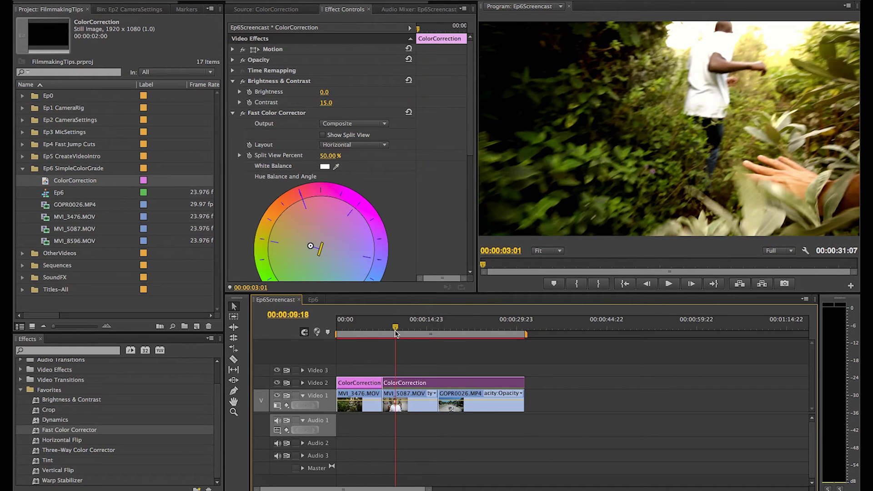
scroll(385, 173, down, 5)
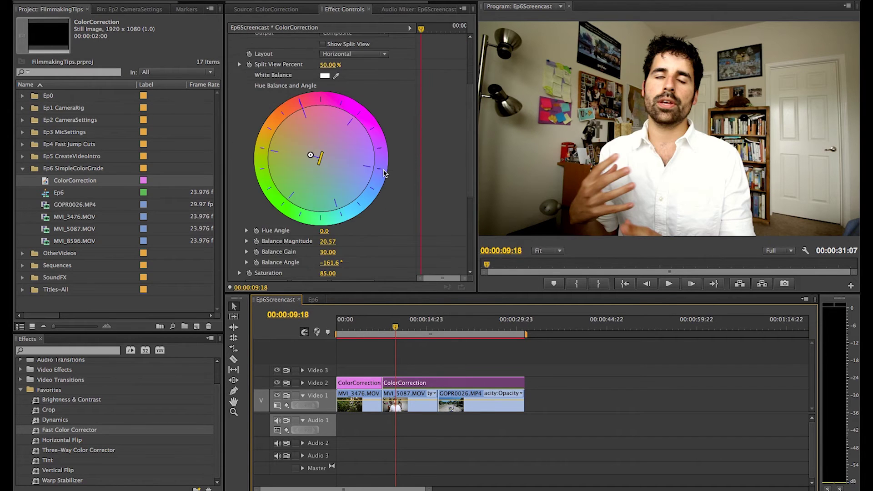
scroll(390, 169, down, 5)
scroll(291, 151, up, 10)
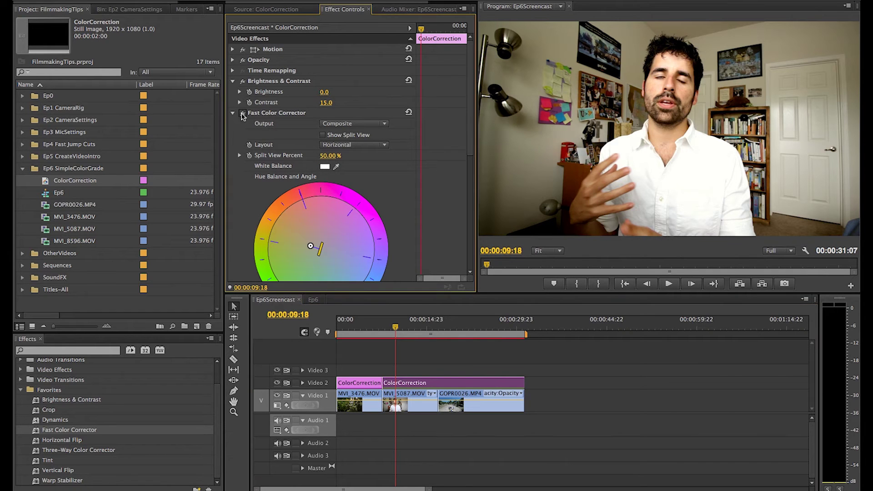
click(242, 114)
click(243, 114)
scroll(414, 201, down, 3)
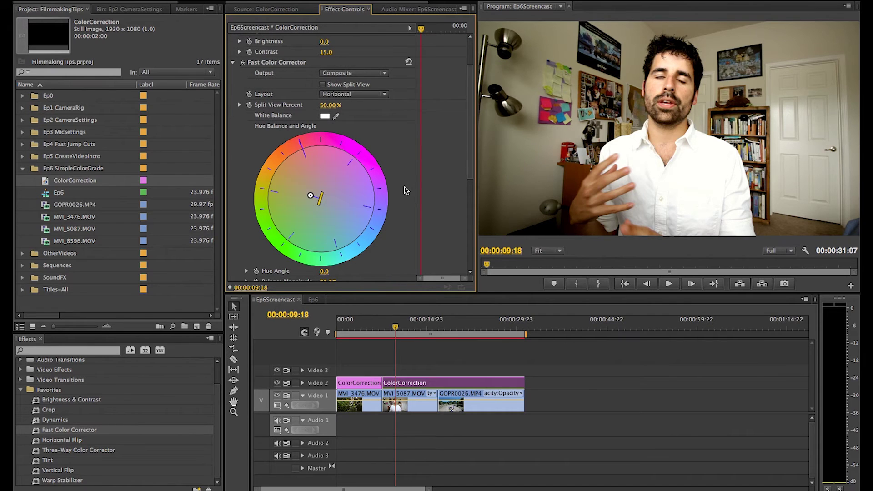
scroll(406, 190, down, 1)
scroll(437, 162, down, 1)
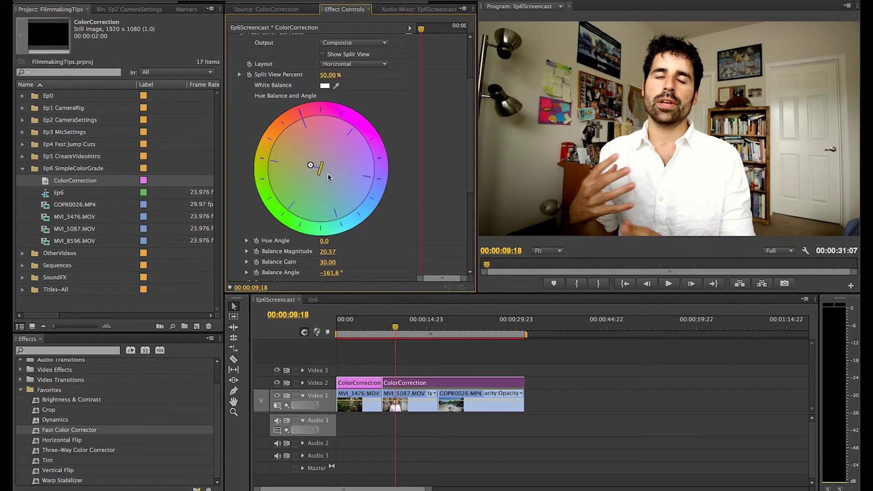
Move the colour balance to 31° at magnitude 8.75, with the playhead at 00:00:10:14.
drag(310, 166, 325, 173)
scroll(422, 213, down, 1)
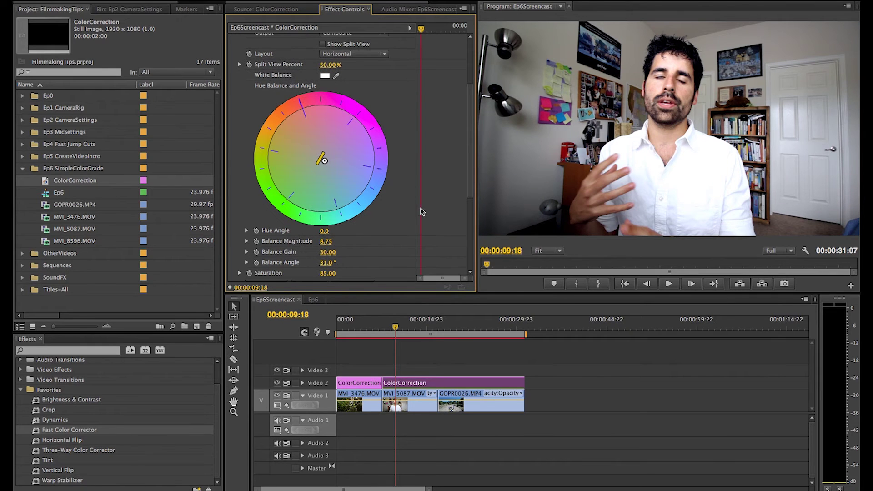
click(401, 328)
click(400, 328)
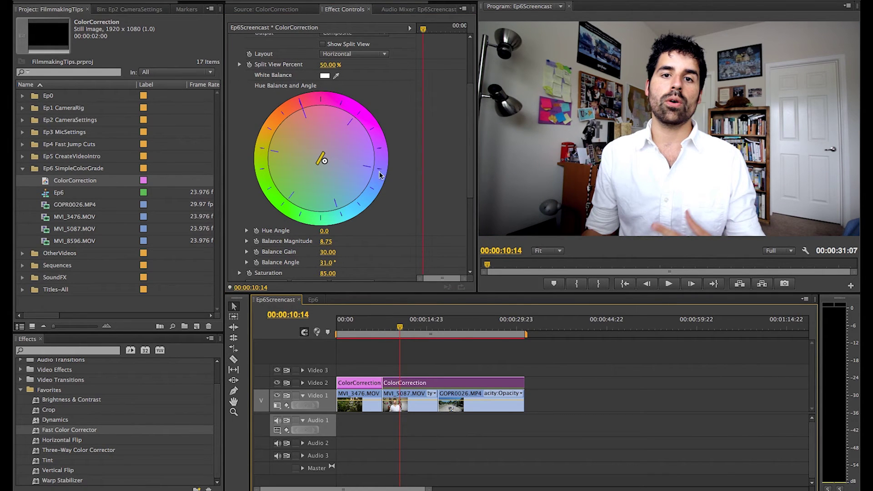
scroll(414, 185, down, 1)
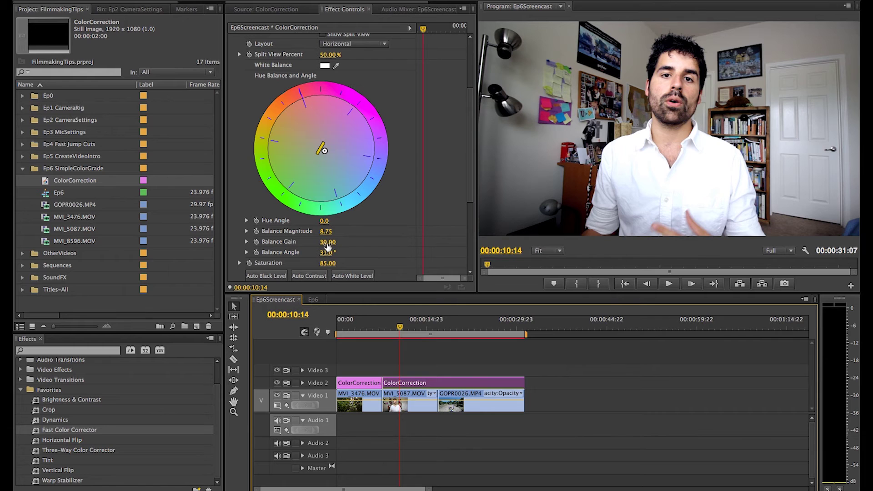
Set Balance Gain to 10, after first trying 15.
click(328, 243)
text(15)
key(Return)
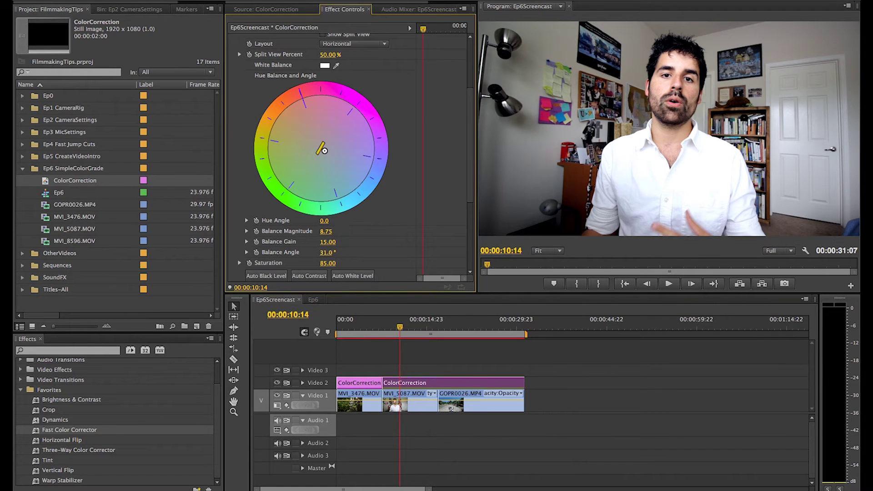
click(332, 241)
text(10)
key(Return)
scroll(396, 236, up, 1)
Set the second piece's Saturation to 90.
scroll(395, 236, down, 6)
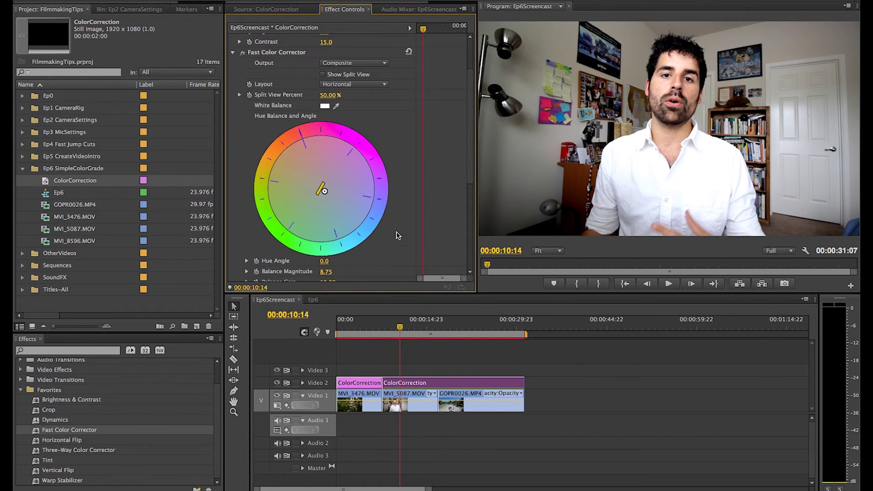
click(330, 133)
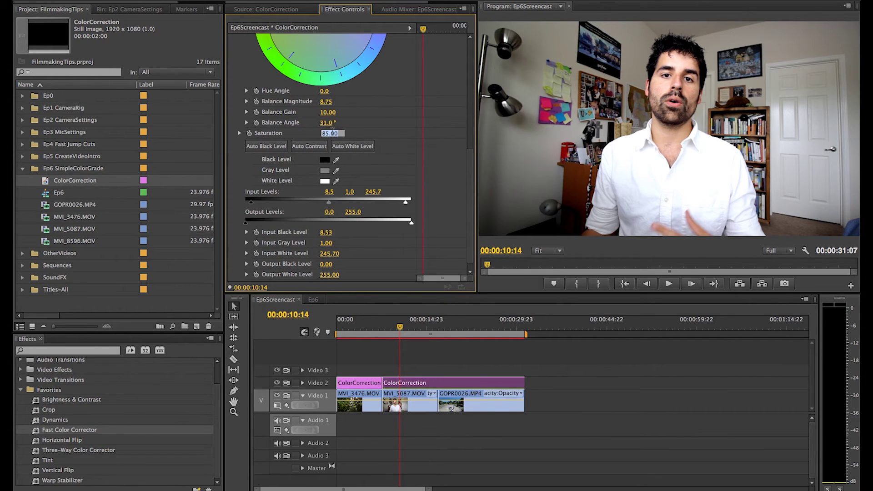
text(90)
key(Return)
Drag the input white level to 255 and the input black level to about 10.85.
scroll(449, 122, down, 1)
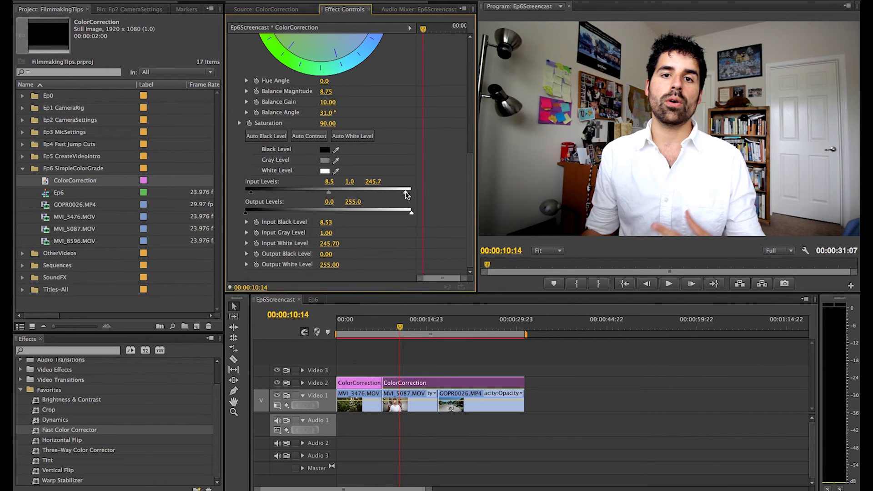
drag(410, 195, 455, 202)
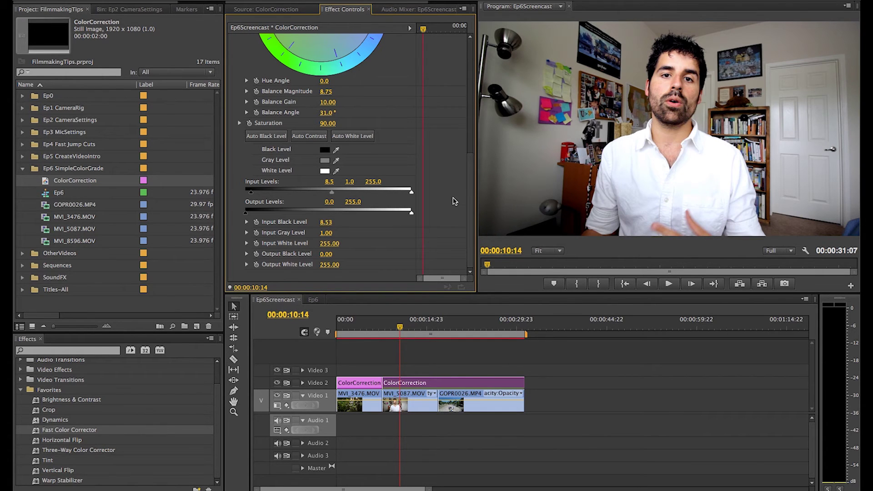
mouse_move(253, 196)
mouse_down()
mouse_move(273, 201)
mouse_move(254, 200)
mouse_up()
Collapse the Fast Color Corrector and Brightness & Contrast settings.
scroll(422, 140, up, 6)
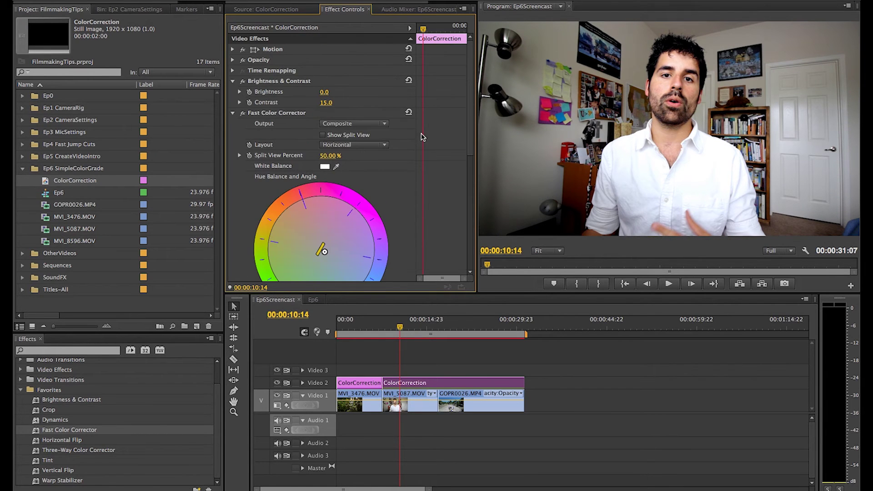
click(233, 114)
click(232, 81)
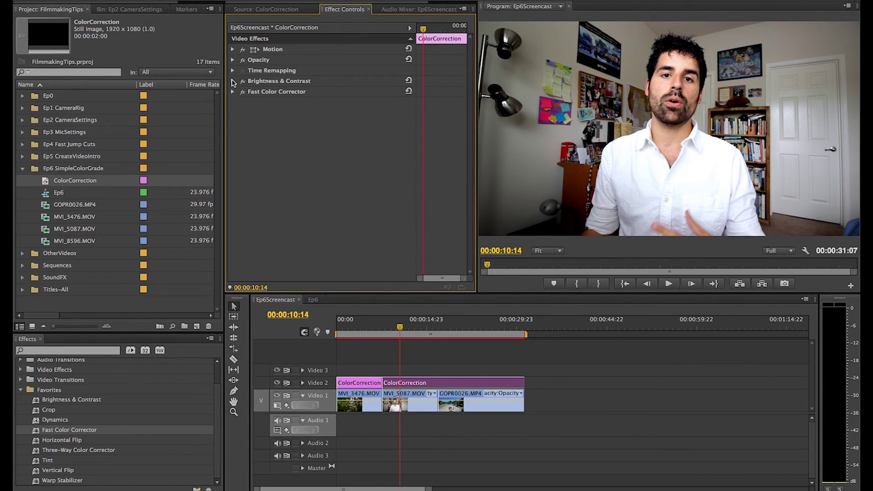
Toggle Video 2 off and on, then cue the aerial park shot at 00:00:17:05.
click(277, 383)
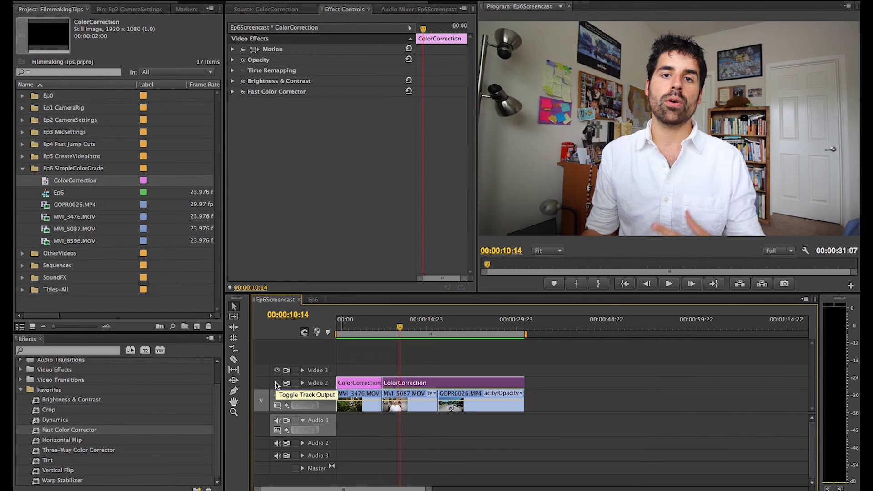
click(277, 385)
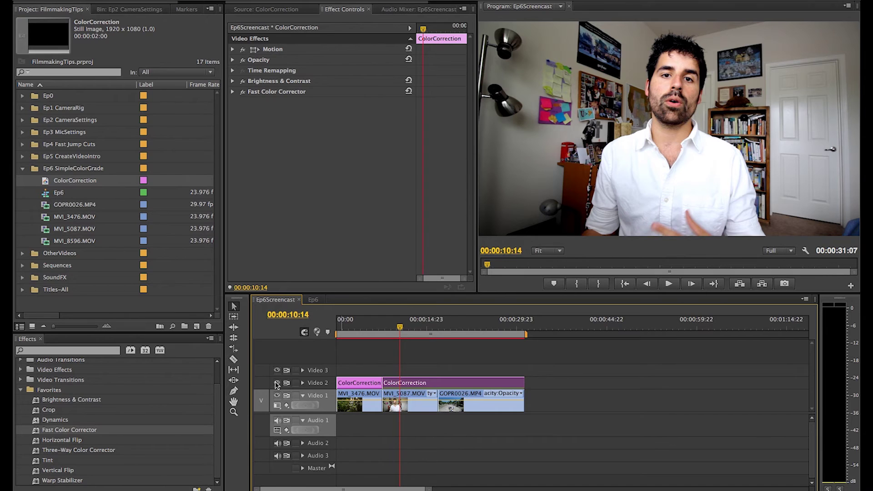
click(441, 326)
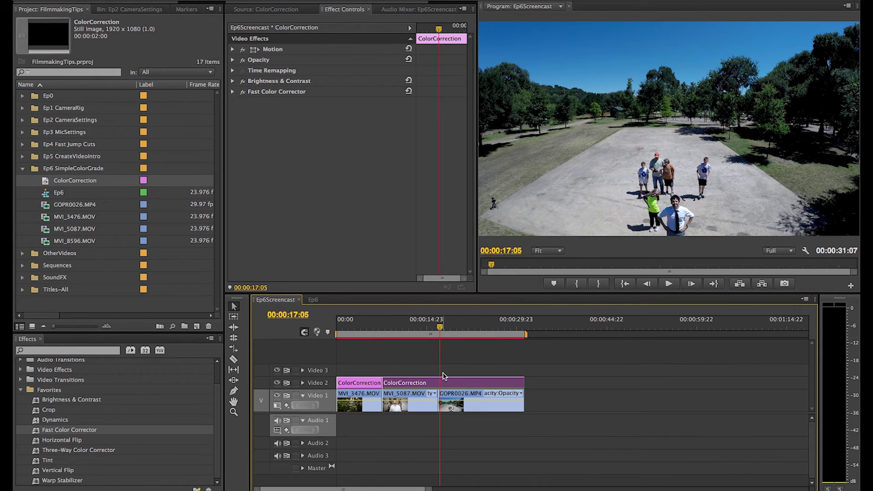
key(c)
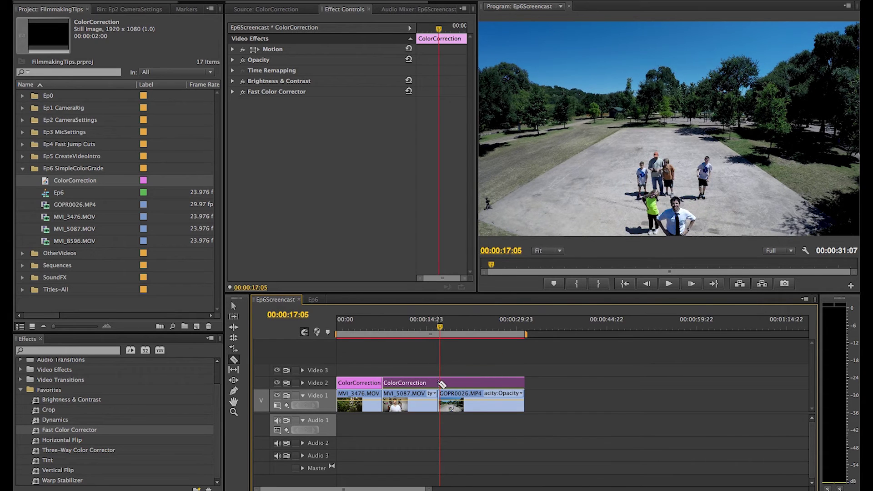
Razor the Video 2 ColorCorrection layer at 00:00:17:05, where GOPR0026 begins.
click(440, 384)
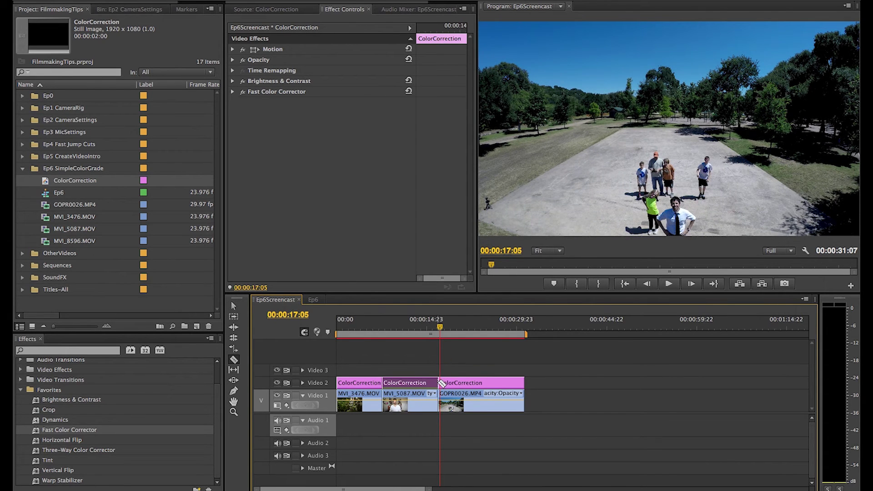
key(v)
click(414, 326)
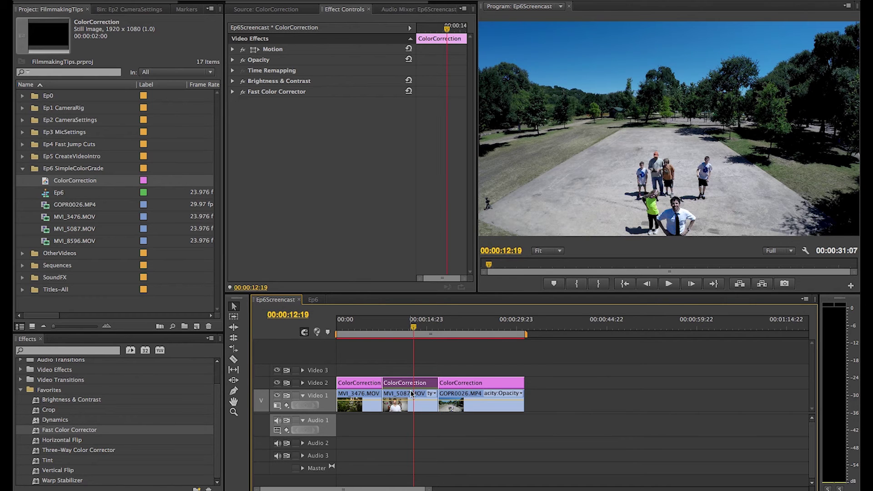
Review the first adjustment clip's values, then select the new third piece at 00:00:21:18.
click(232, 81)
click(233, 114)
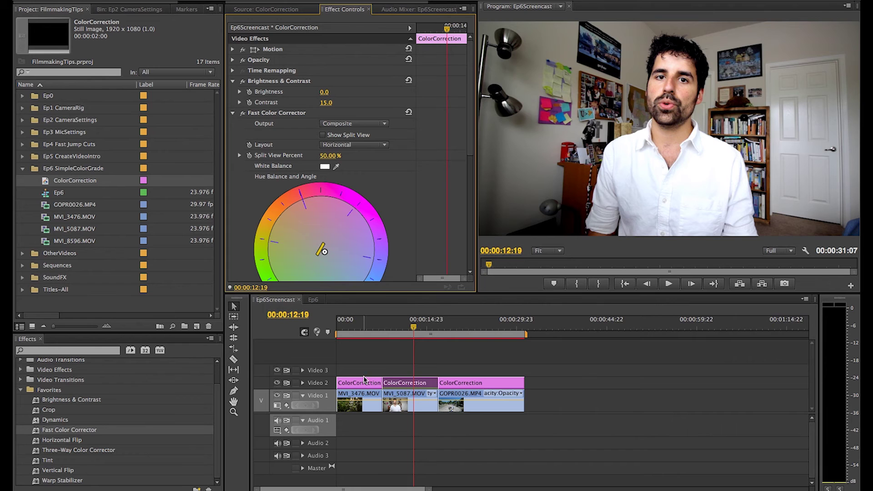
click(363, 326)
click(363, 383)
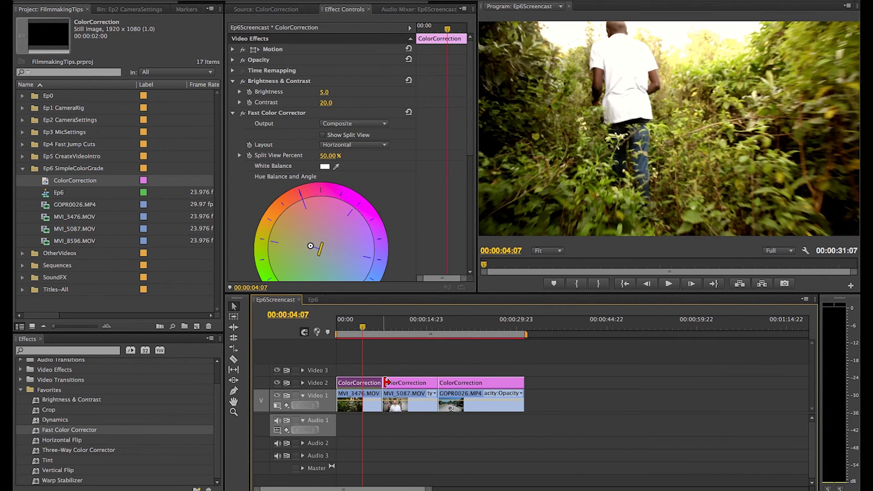
click(453, 322)
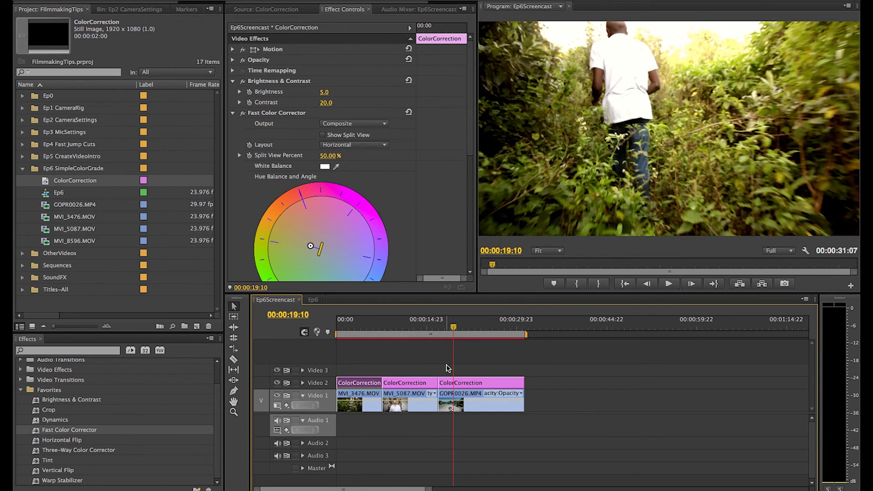
click(473, 383)
click(469, 327)
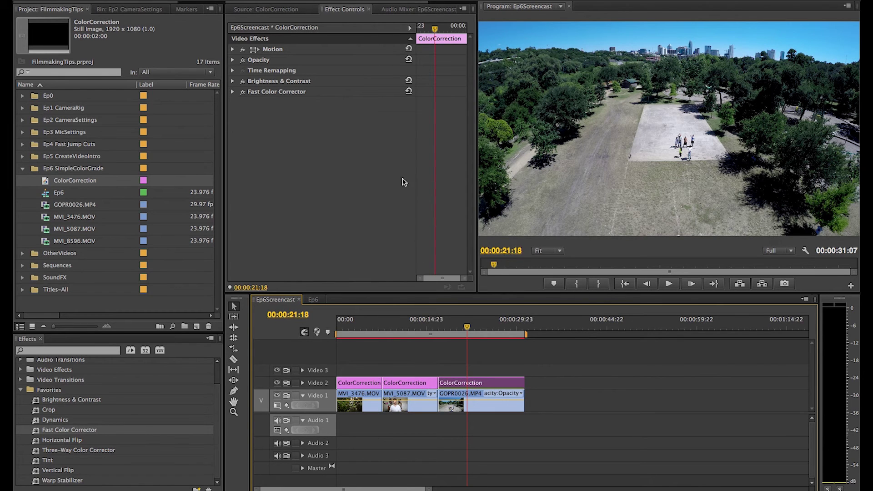
Toggle the adjustment layer off and on to compare the ungraded and graded aerial shot.
click(232, 82)
click(233, 113)
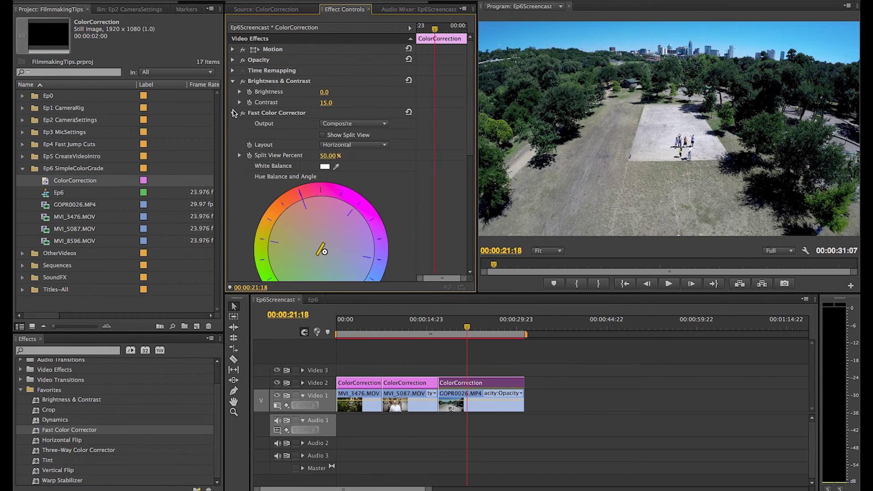
click(278, 383)
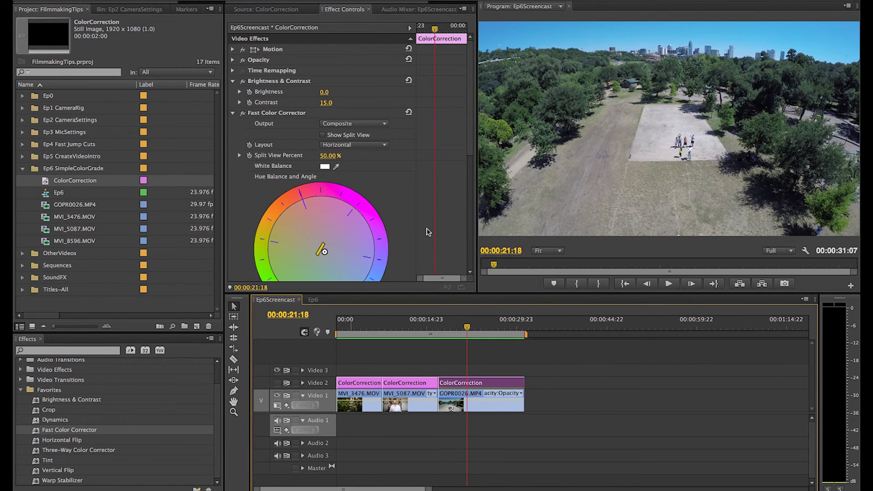
click(277, 383)
Enter Contrast 25 and Brightness -5 under Brightness & Contrast.
click(327, 103)
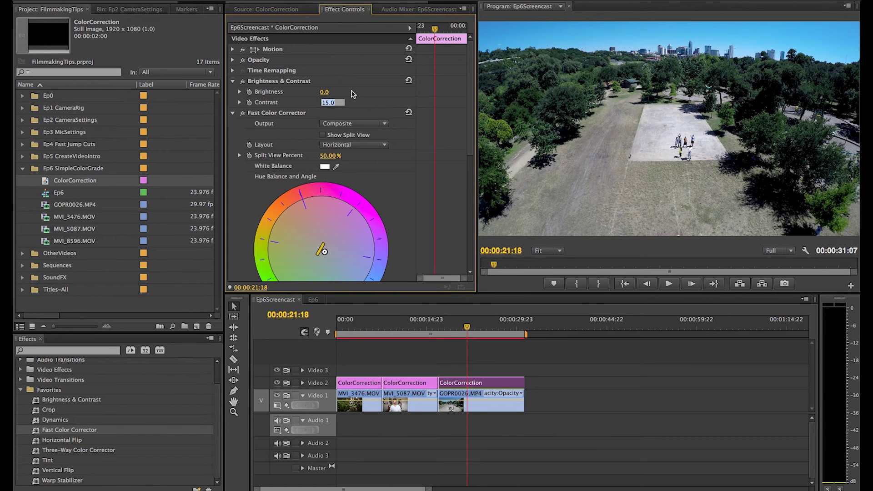
text(25)
key(Return)
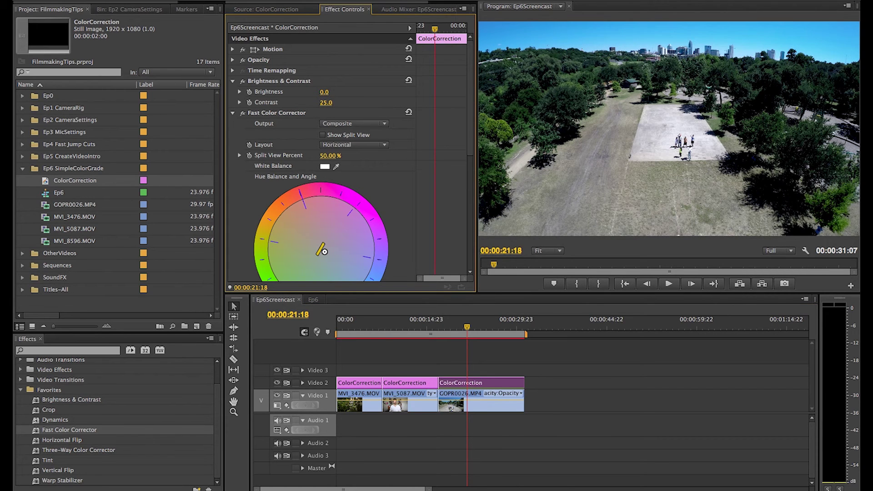
click(326, 92)
text(-5)
key(Return)
text(-)
key(Return)
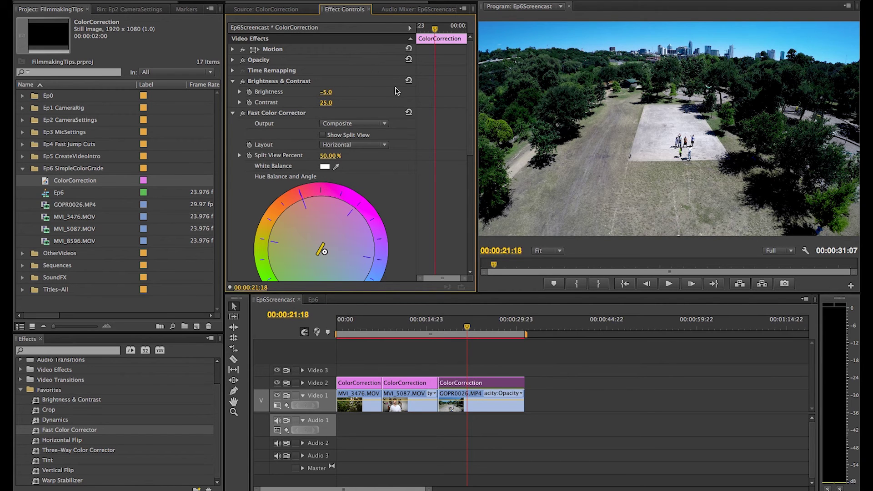
Drag the Input Levels white point to 244.9 and the black point to about 8.5.
scroll(419, 132, down, 5)
scroll(416, 132, up, 6)
scroll(410, 149, down, 10)
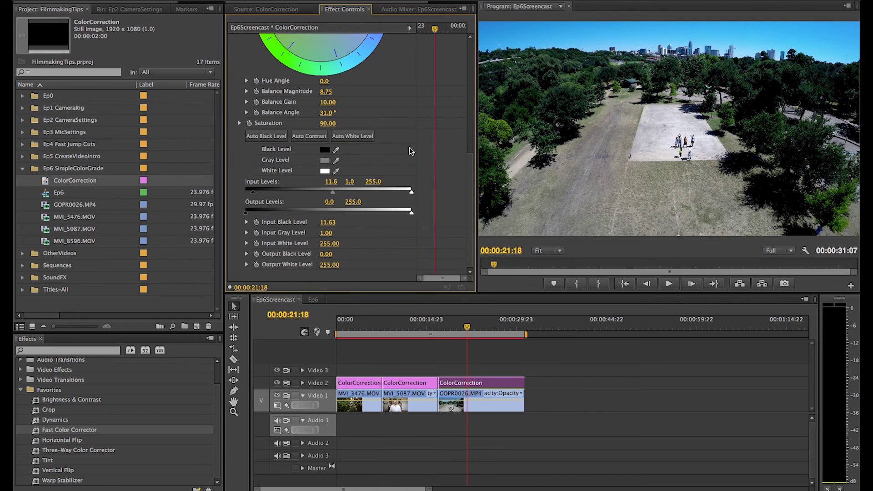
mouse_move(411, 194)
mouse_down()
mouse_move(400, 194)
mouse_move(407, 196)
mouse_up()
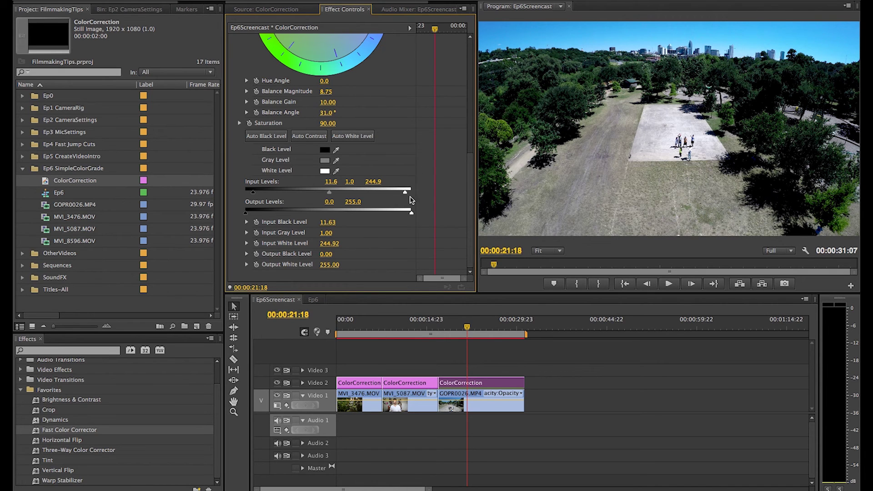
mouse_move(252, 192)
mouse_down()
mouse_move(263, 193)
mouse_move(238, 195)
mouse_up()
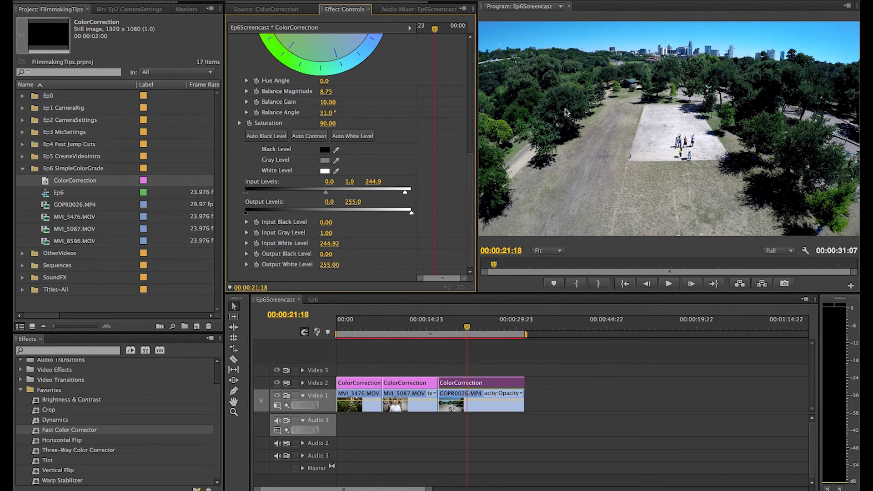
mouse_move(247, 194)
mouse_down()
mouse_move(275, 196)
mouse_move(239, 197)
mouse_up()
drag(248, 196, 252, 196)
scroll(461, 139, up, 4)
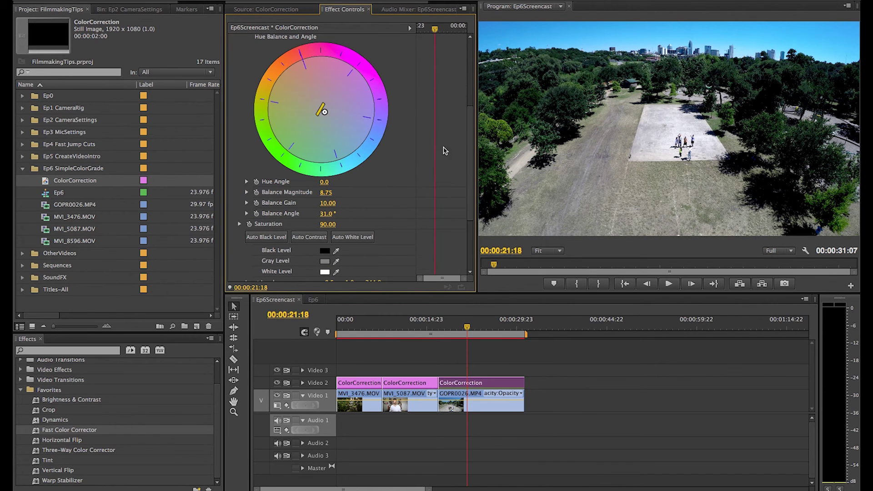
click(328, 225)
text(100)
key(Return)
click(330, 226)
text(80)
key(Return)
click(332, 224)
text(50)
key(Return)
text(7)
key(Return)
text(80)
key(Return)
click(328, 225)
text(90)
key(Return)
scroll(374, 214, up, 3)
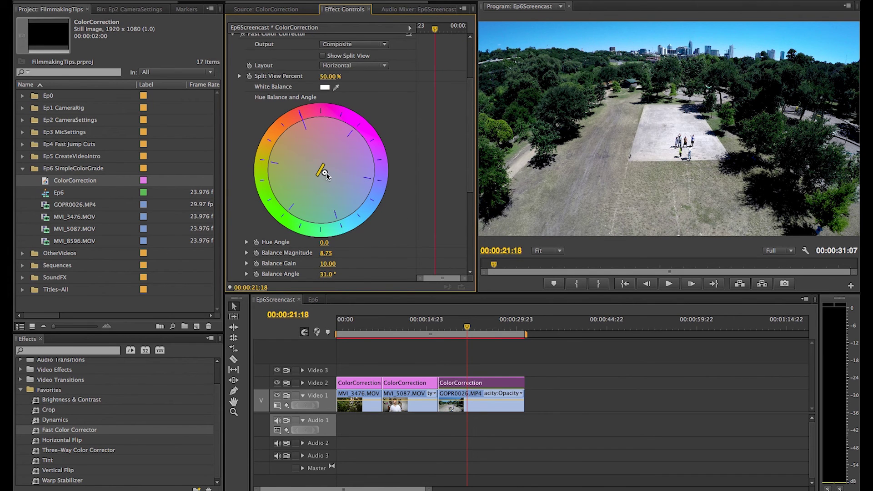
Drag the Hue Balance wheel to angle -162.8° with magnitude 15.20, trying Balance Gain 20.
drag(326, 174, 314, 169)
click(328, 264)
text(20)
key(Return)
Settle Balance Gain at 30 after briefly trying 1.
scroll(415, 146, down, 3)
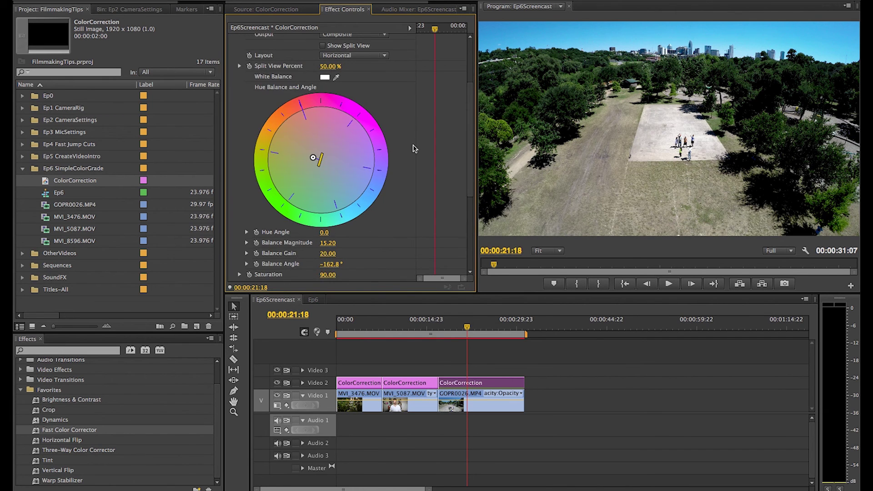
click(331, 244)
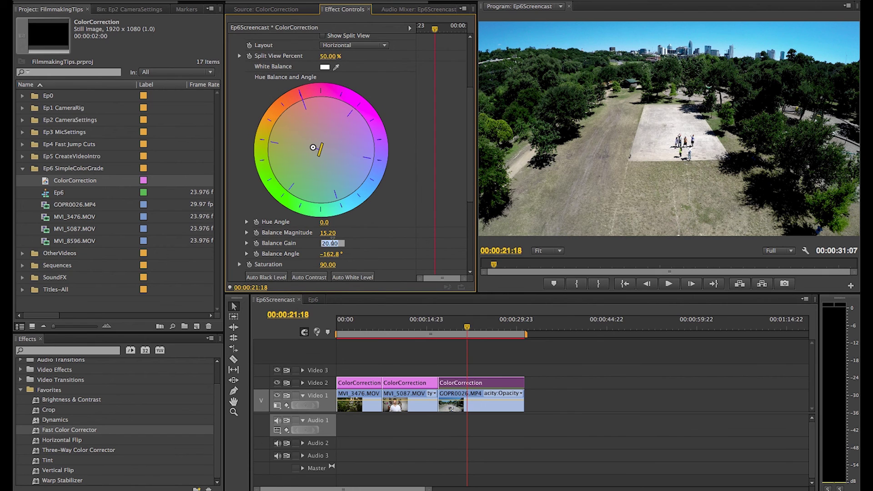
text(1)
key(Return)
click(333, 241)
text(30)
key(Return)
scroll(418, 172, up, 5)
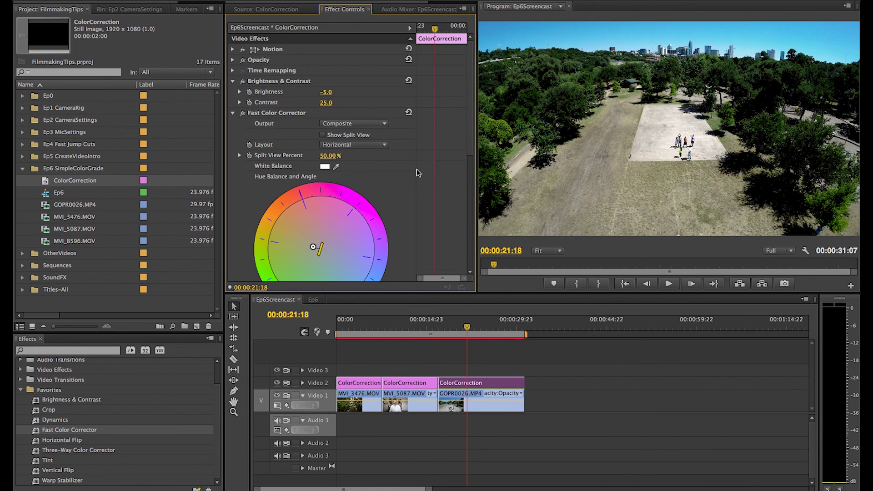
click(277, 383)
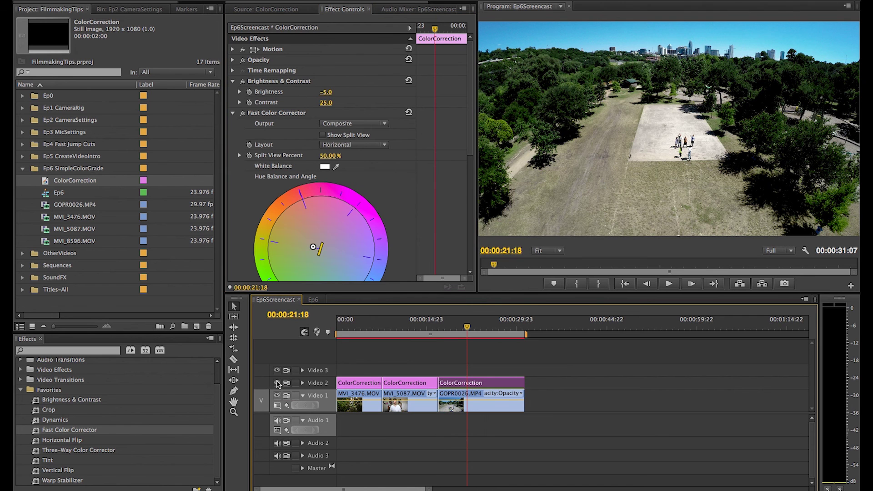
click(277, 383)
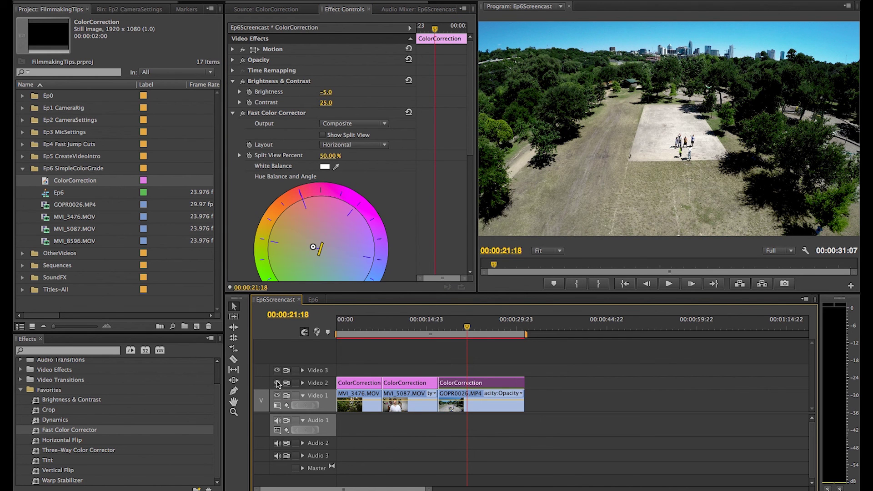